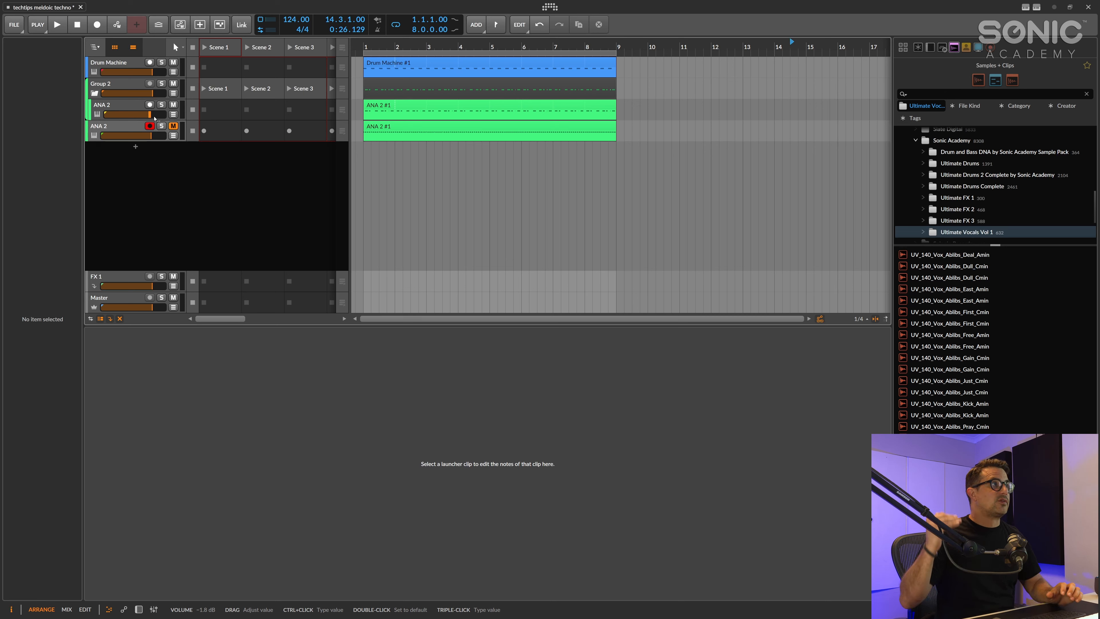
- Play the arrangement from bar 1 to hear the current drums and bass
click(514, 178)
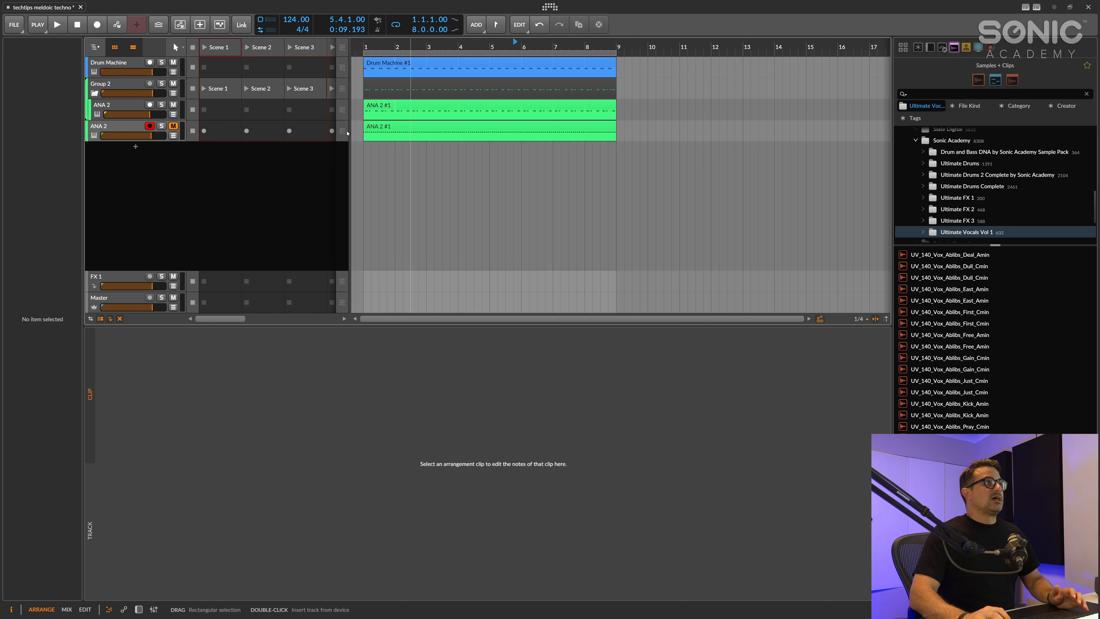
click(365, 43)
key(space)
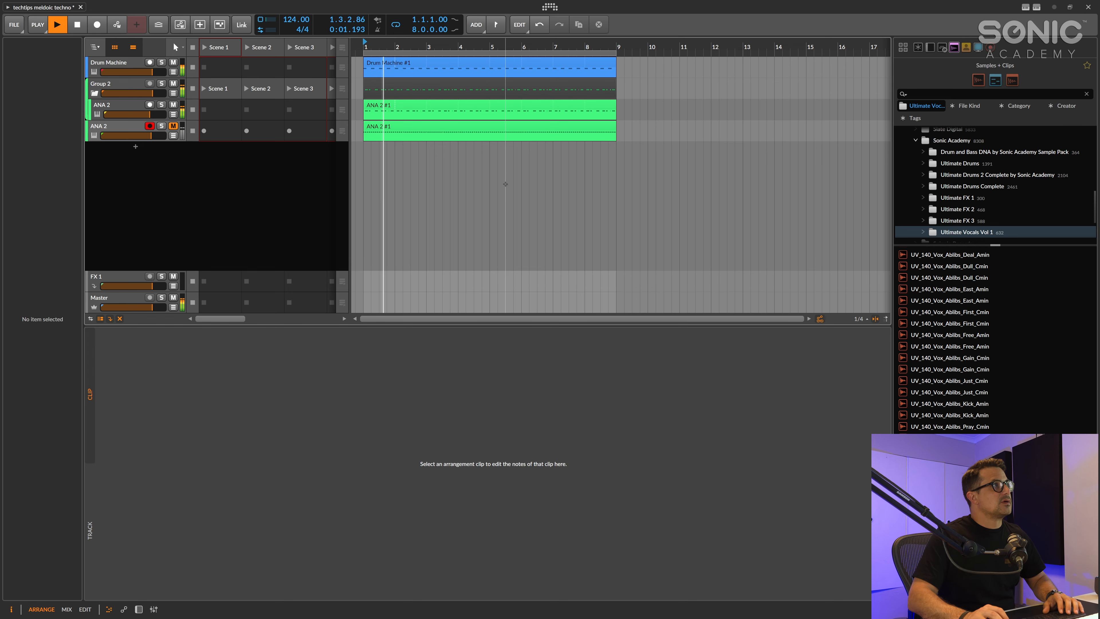
click(434, 118)
key(space)
- Duplicate the ANA 2 track inside Group 2 together with its clip
click(431, 105)
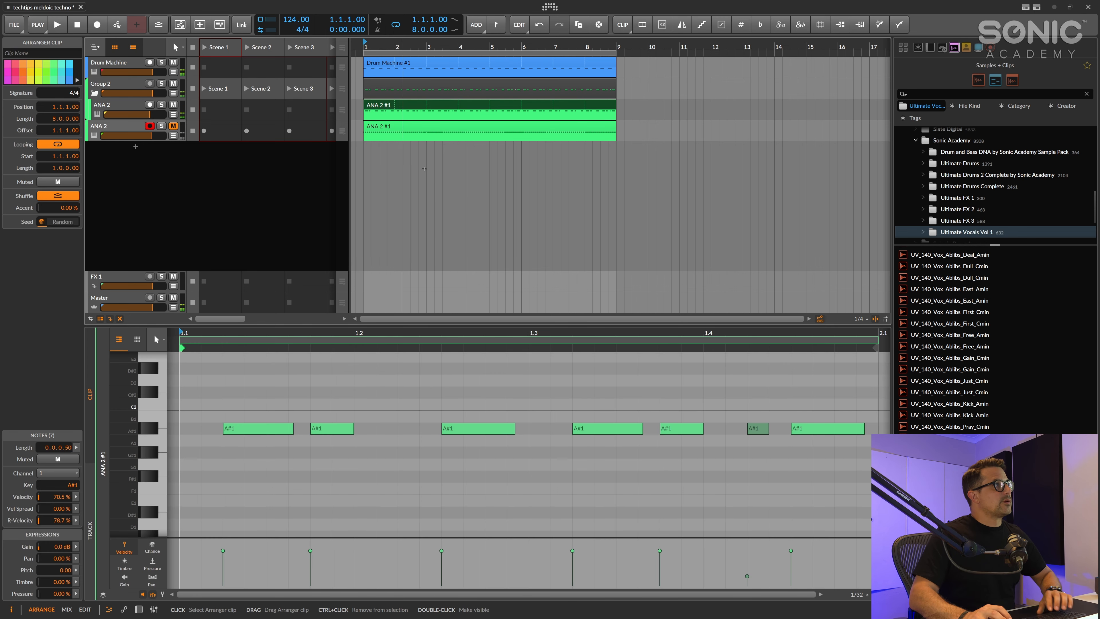
click(117, 105)
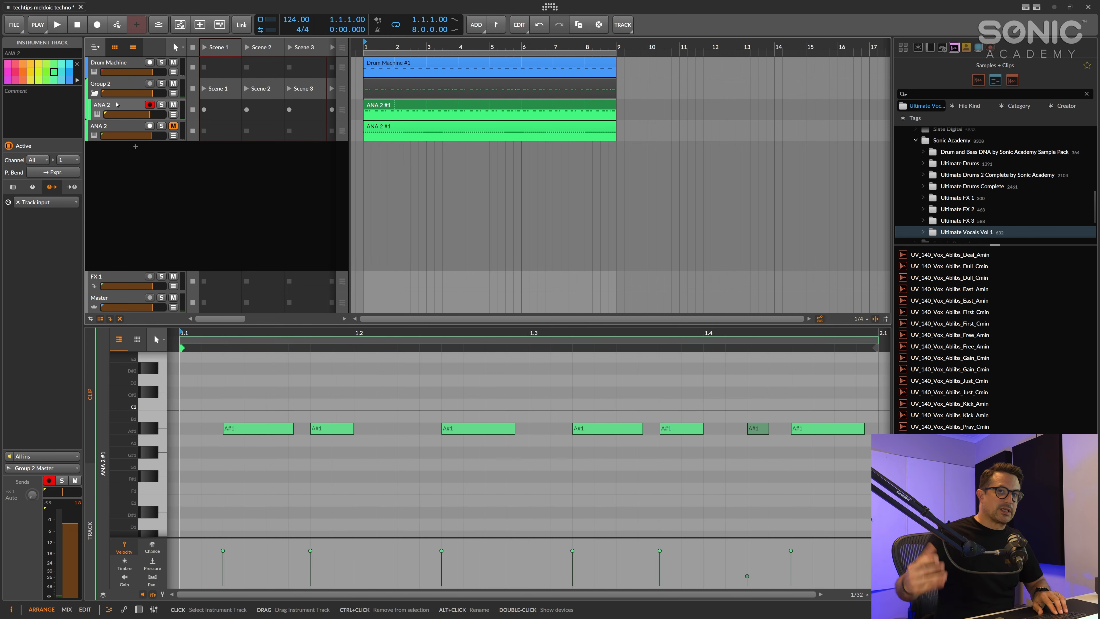
key(ctrl+d)
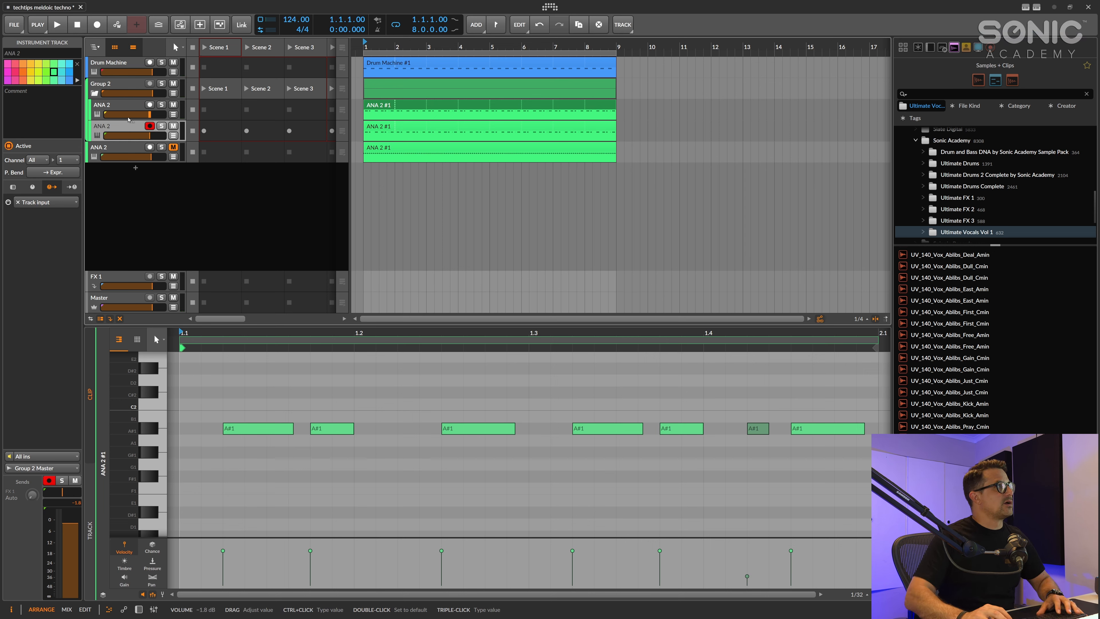
- Insert a Delay+ after the synth on the duplicated ANA 2 track and remove the Spectrum device from its chain
click(403, 135)
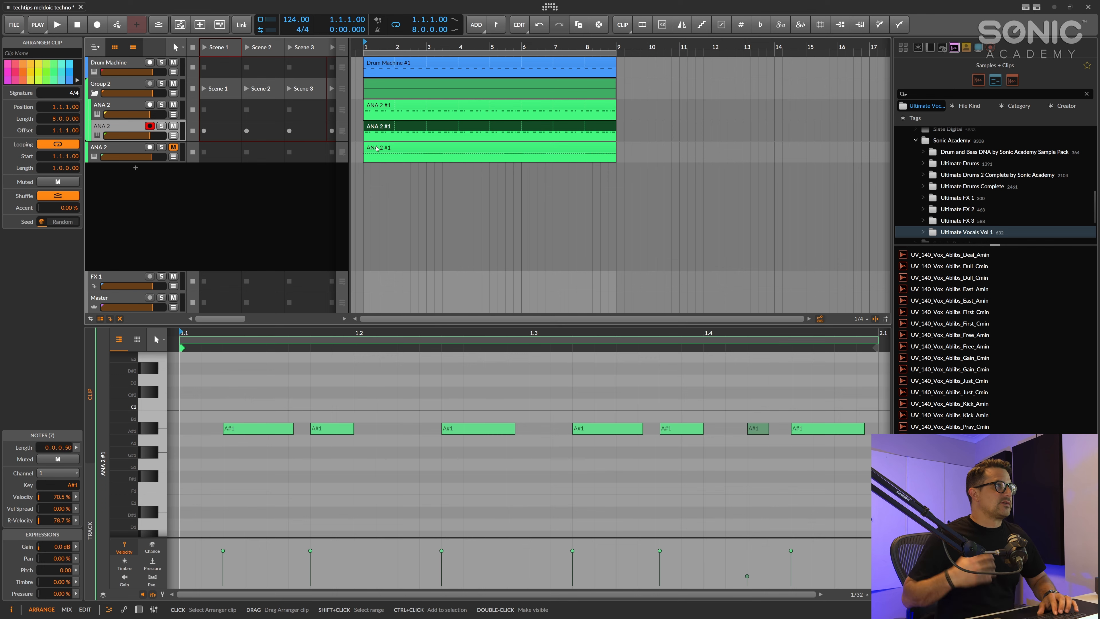
key(d)
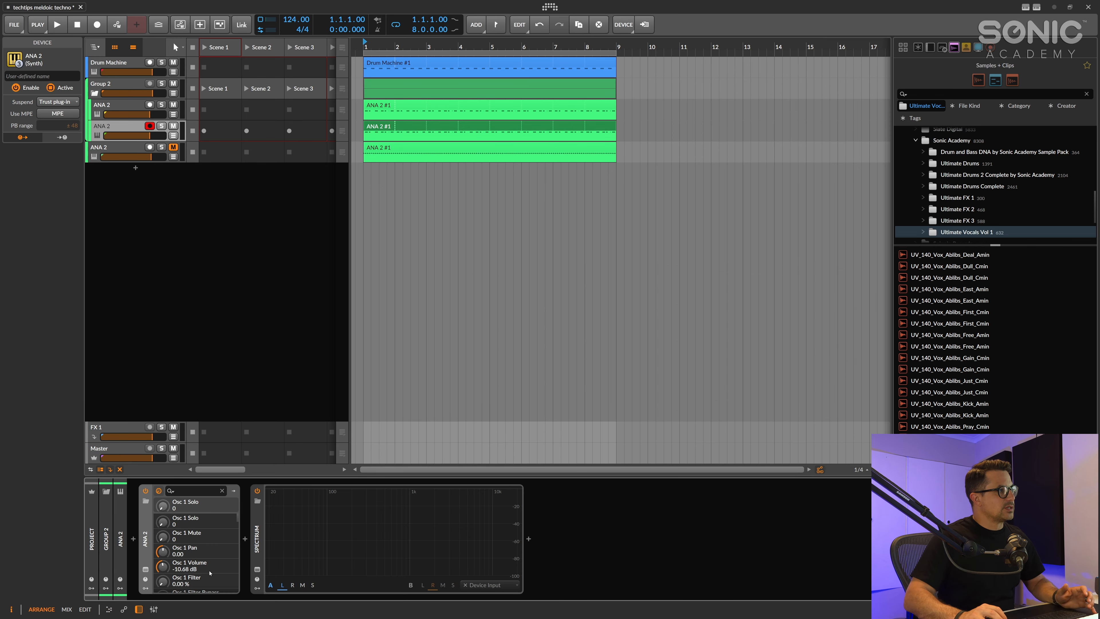
click(245, 540)
text(delay)
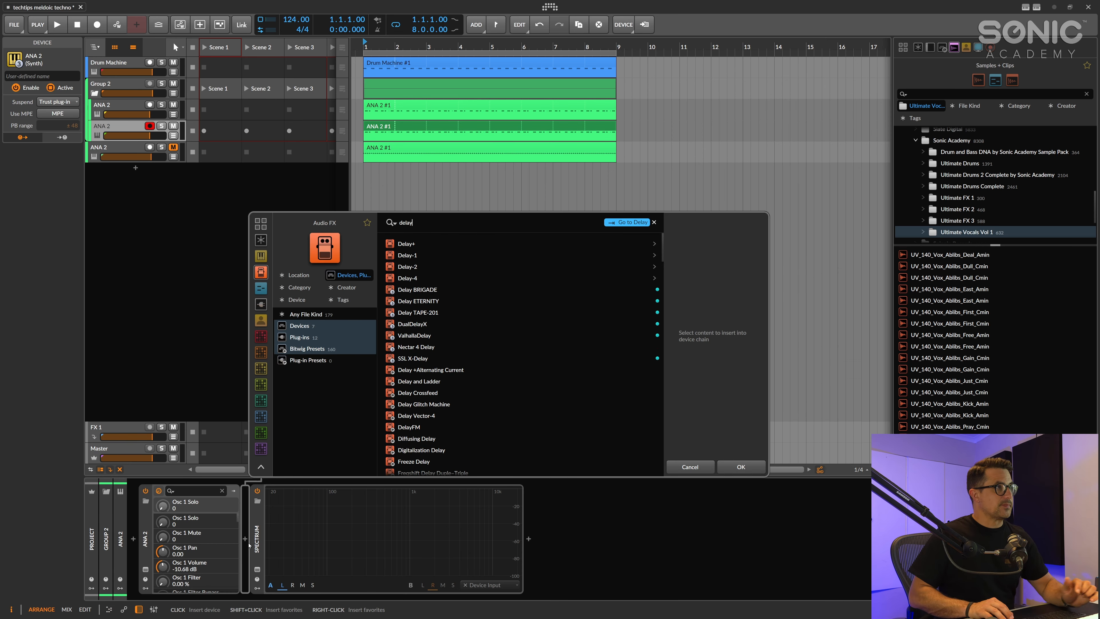
key(Down)
key(Return)
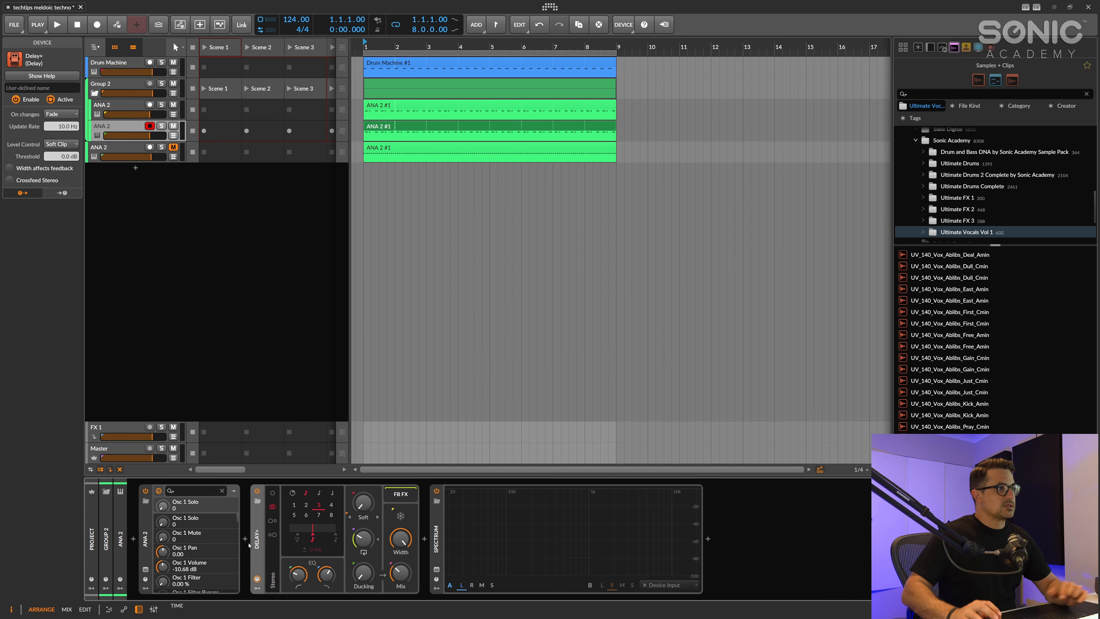
click(437, 537)
key(Delete)
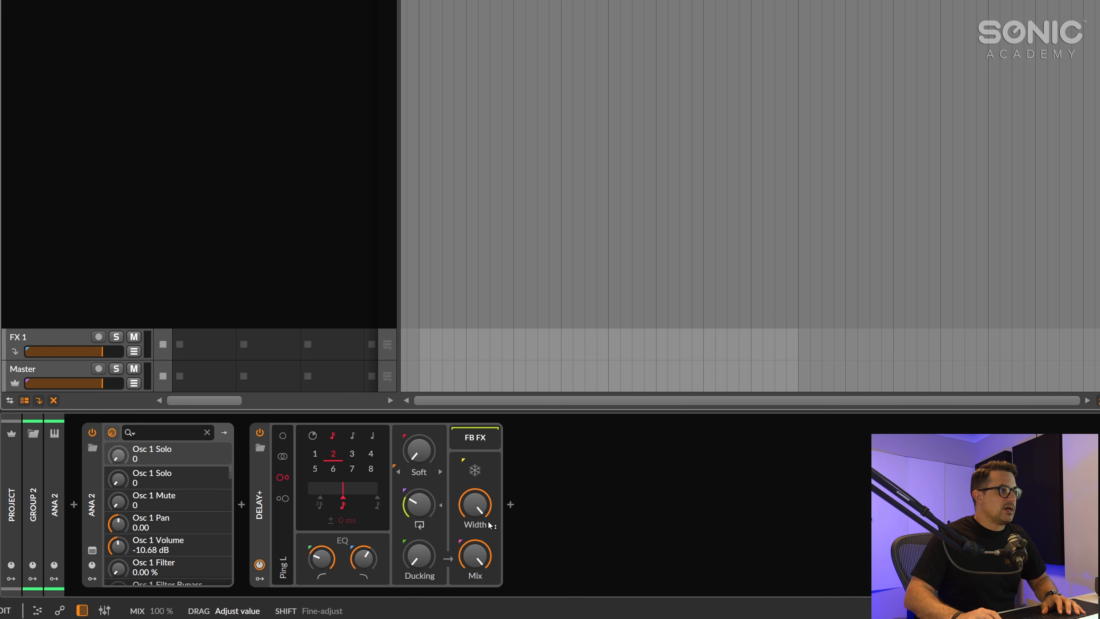
- Audition the delayed bass and set the Delay+ low cut frequency to 200 Hz
key(space)
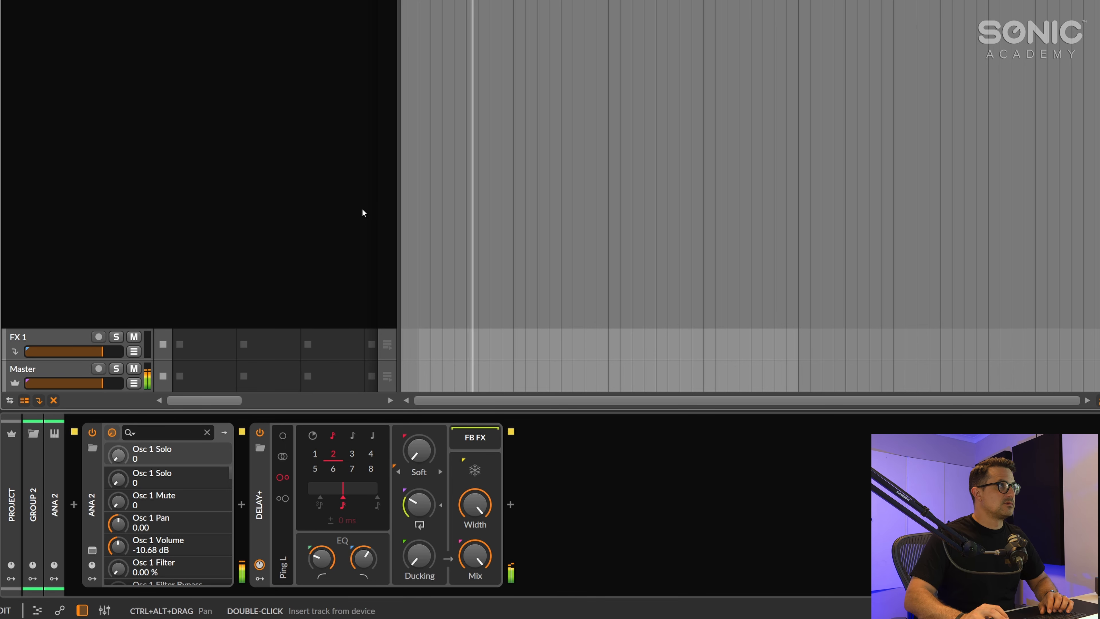
key(space)
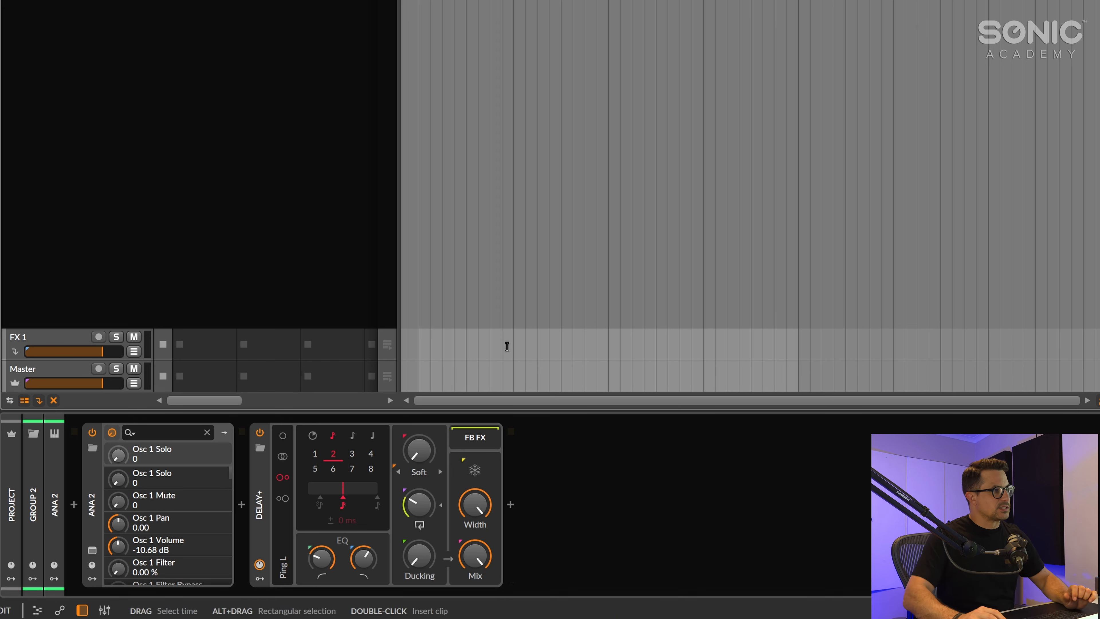
drag(321, 558, 363, 564)
key(space)
key(space)
key(space)
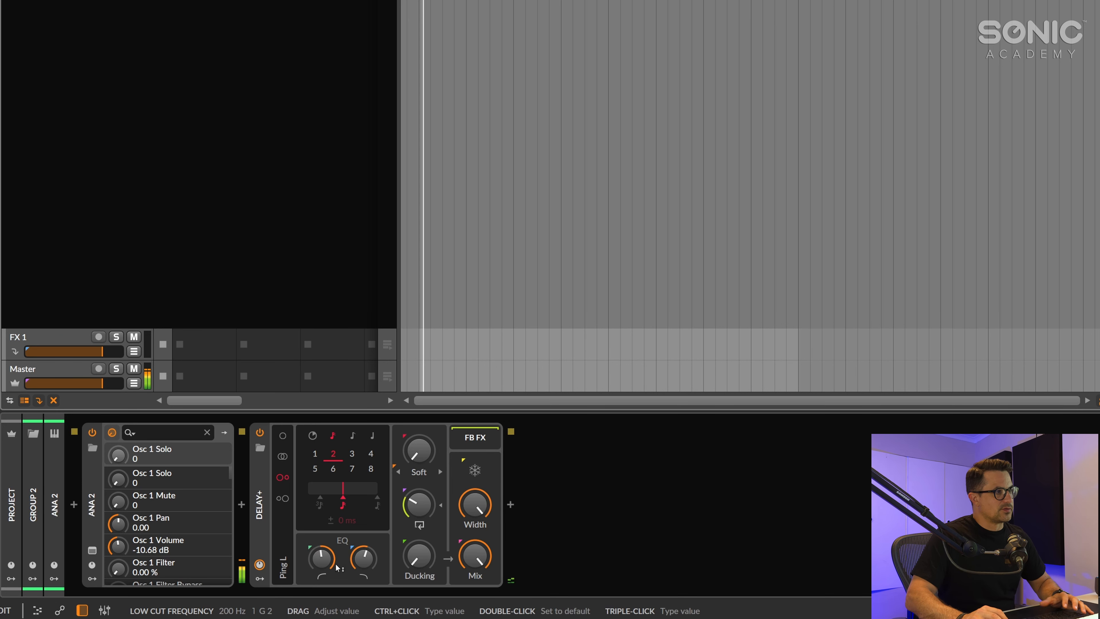
key(space)
- Set the Delay+ Soft blur amount to 28% and audition the result
click(419, 451)
mouse_move(417, 453)
mouse_down()
mouse_move(417, 440)
mouse_move(417, 458)
mouse_up()
key(space)
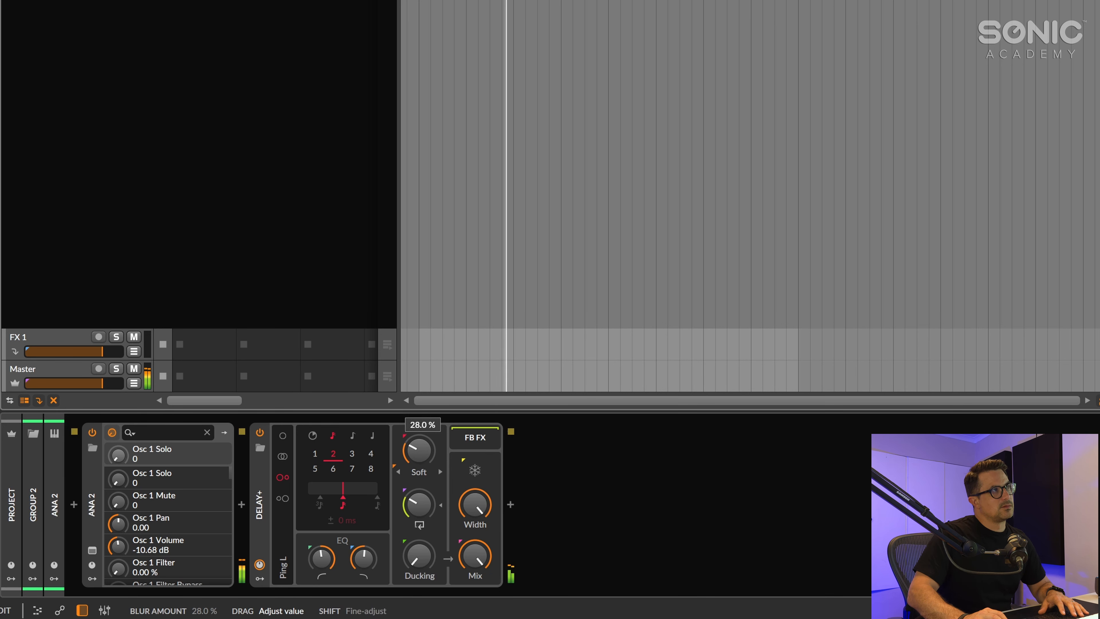
key(space)
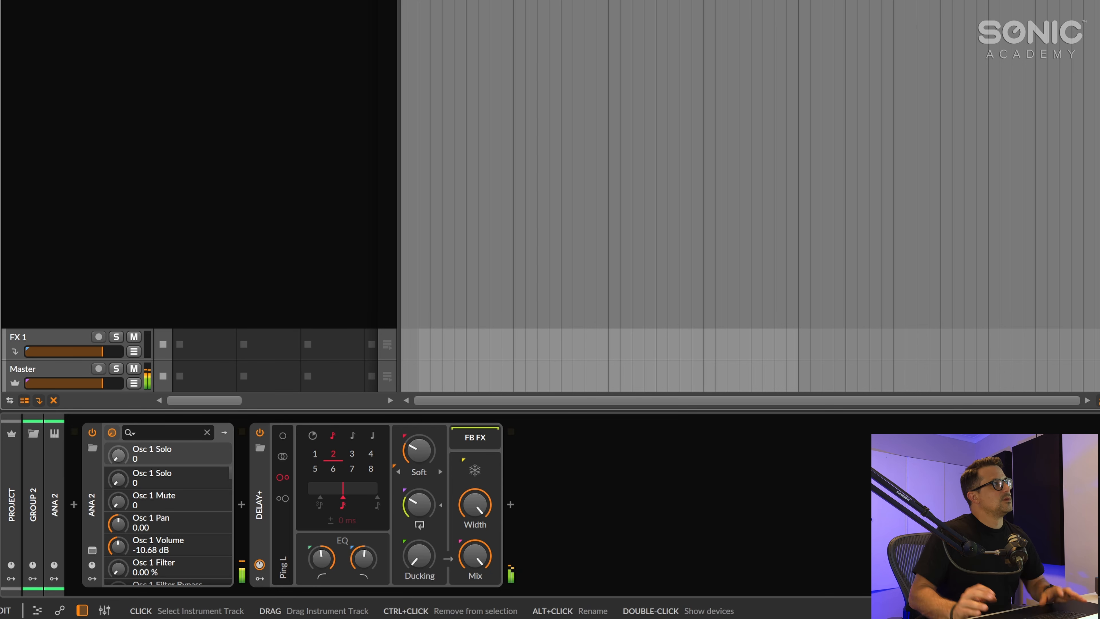
- Insert a Compressor after the Delay+ on the duplicated track during playback
key(space)
click(510, 504)
text(compre)
key(Down)
key(Down)
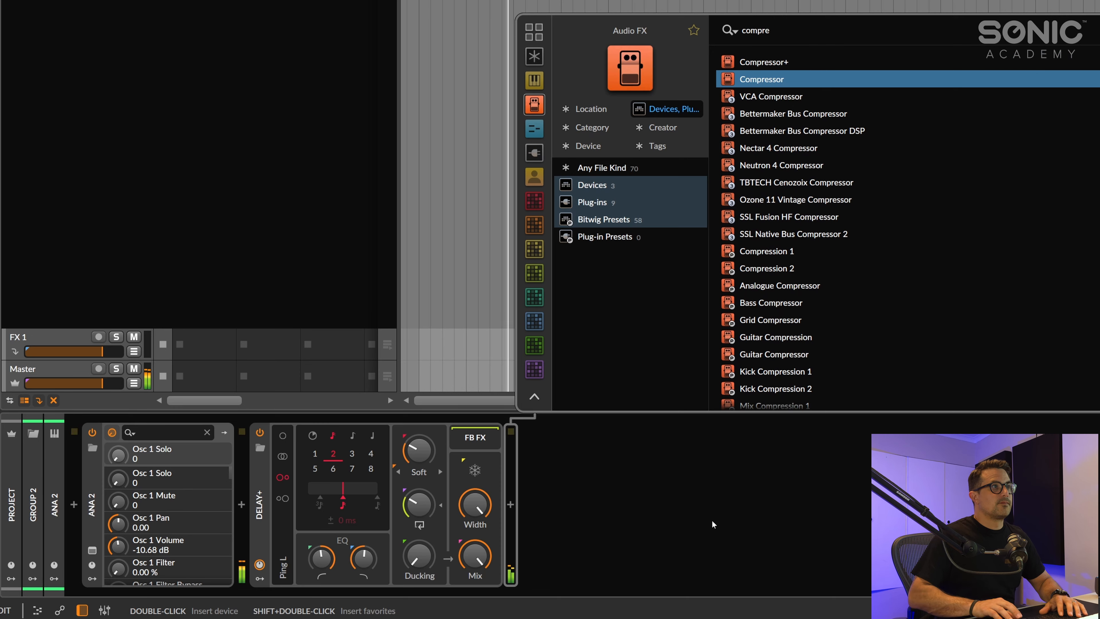
key(Return)
- Adjust the Compressor's threshold, set its ratio to about 2.78:1 and its output gain to about -3.8 dB
drag(614, 559, 614, 551)
drag(636, 560, 636, 559)
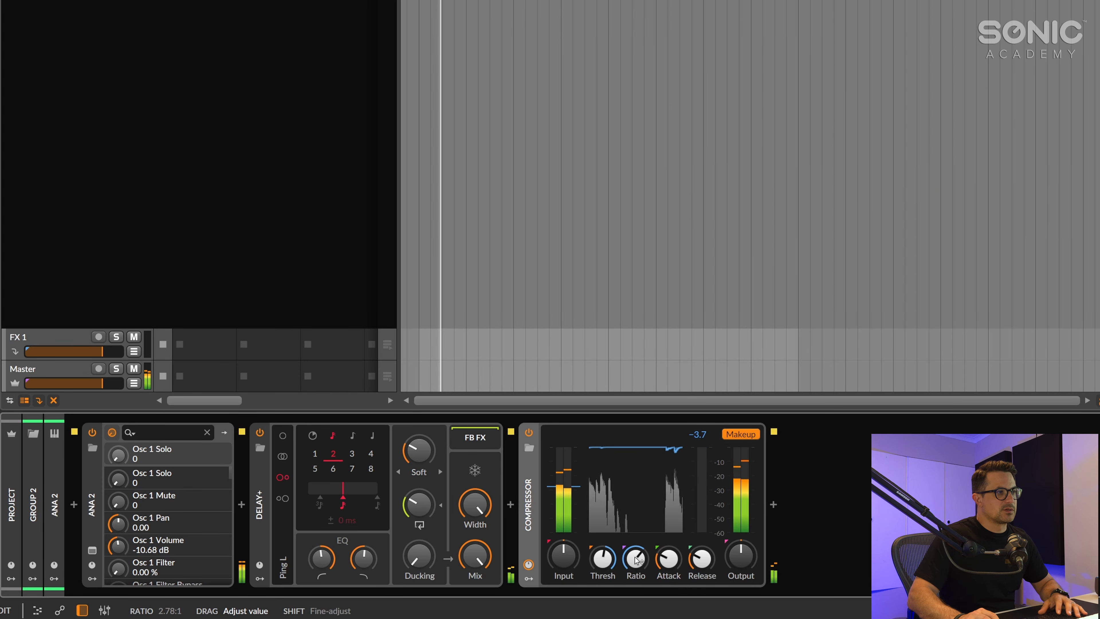
drag(753, 553, 753, 562)
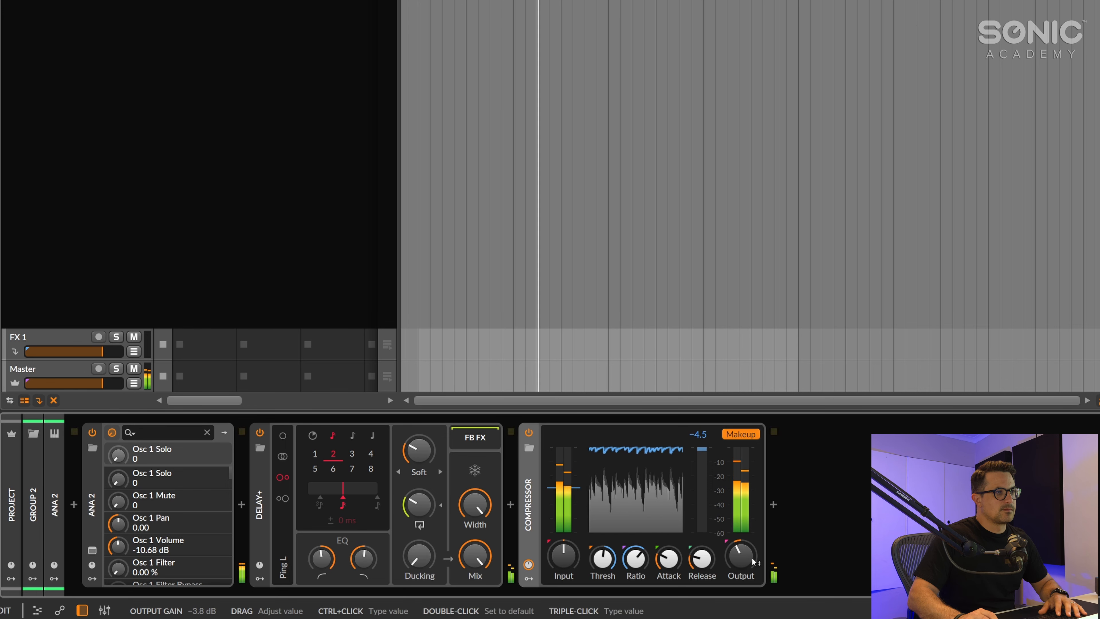
- Insert an Amp device between the Delay+ and the Compressor
click(773, 503)
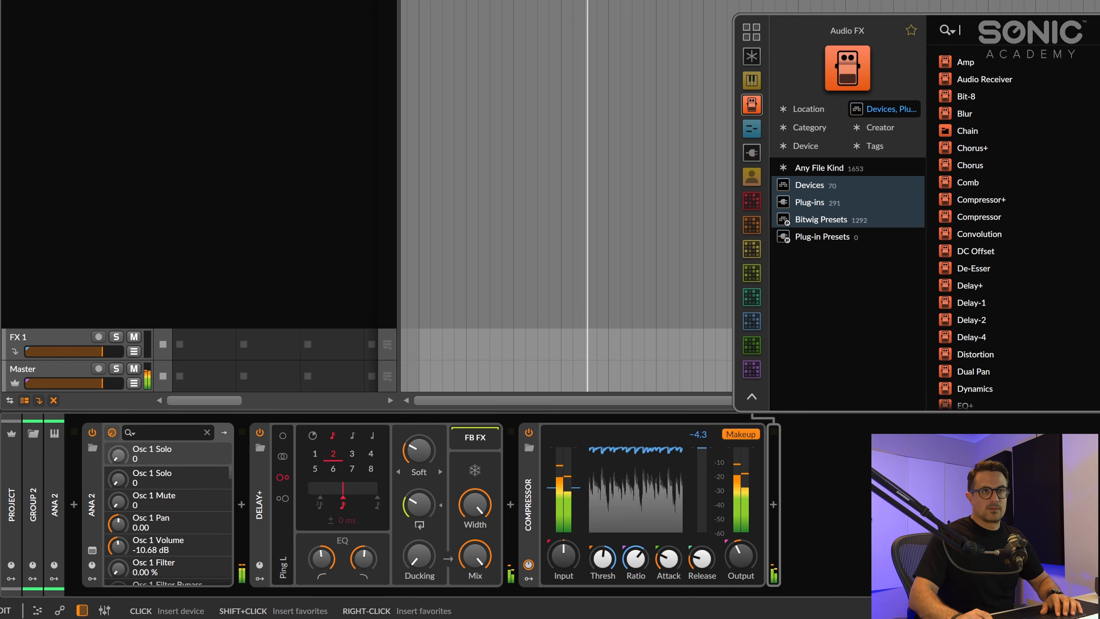
key(Escape)
click(509, 505)
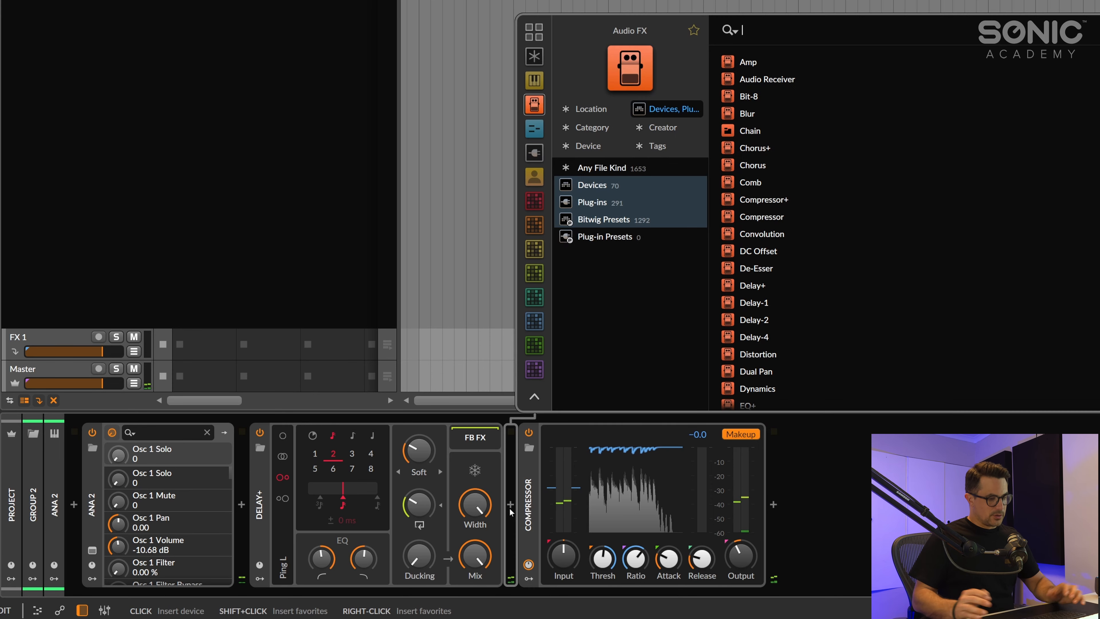
text(amp)
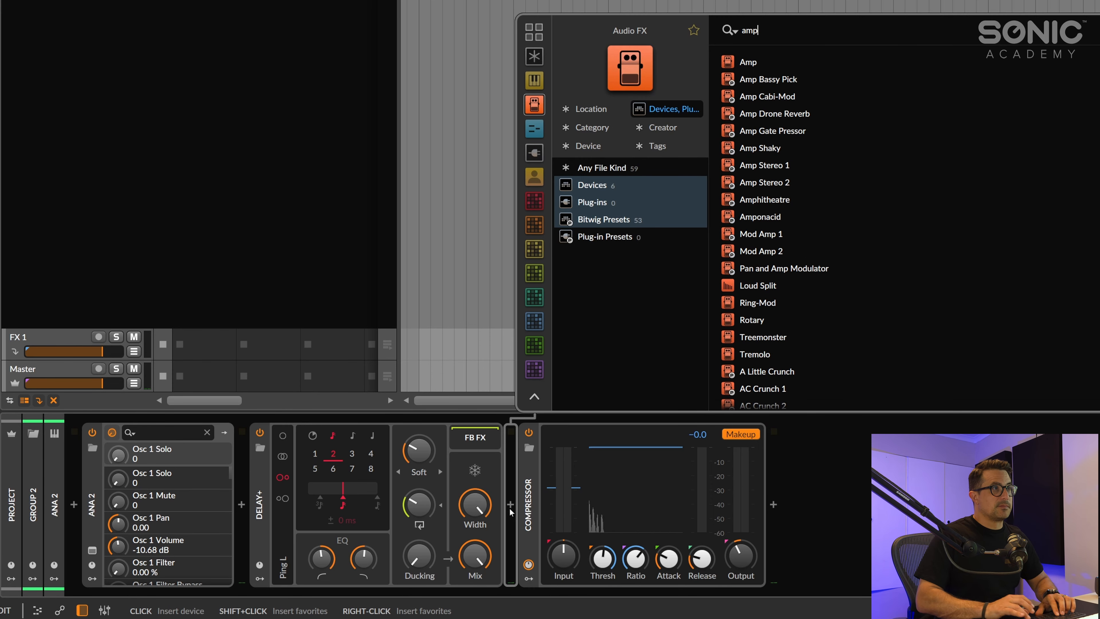
click(755, 63)
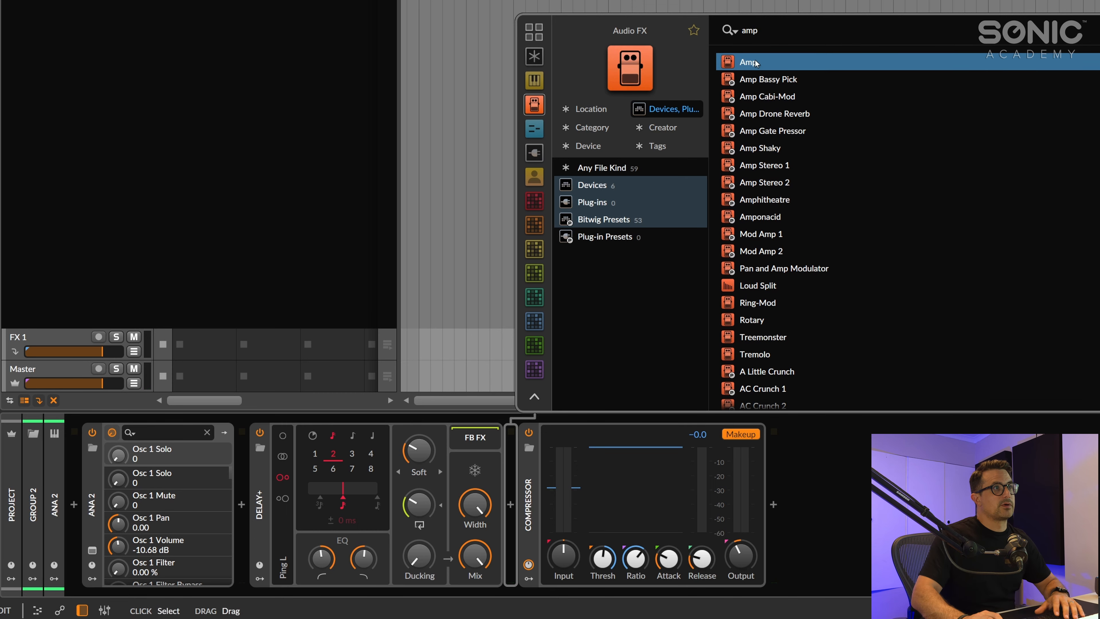
key(space)
click(1096, 395)
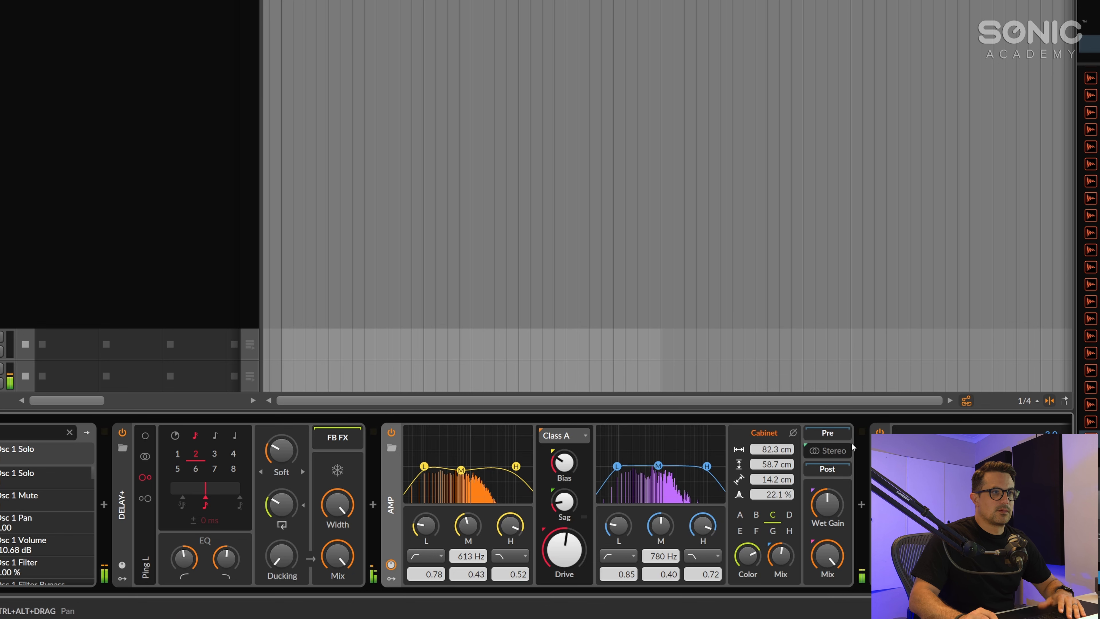
- Shape the Amp during playback by adjusting its drive, raising the output EQ's low and high band frequencies, and reducing its mix
key(space)
drag(565, 559, 565, 554)
drag(650, 528, 686, 520)
drag(619, 525, 618, 516)
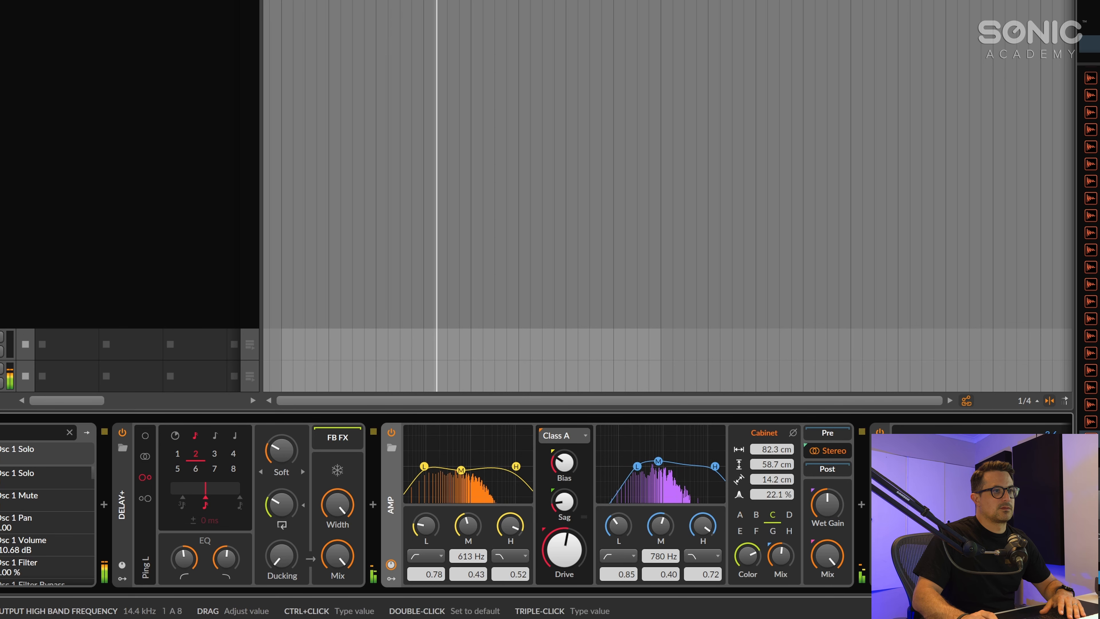
mouse_move(827, 555)
mouse_down()
mouse_move(827, 594)
mouse_move(827, 574)
mouse_up()
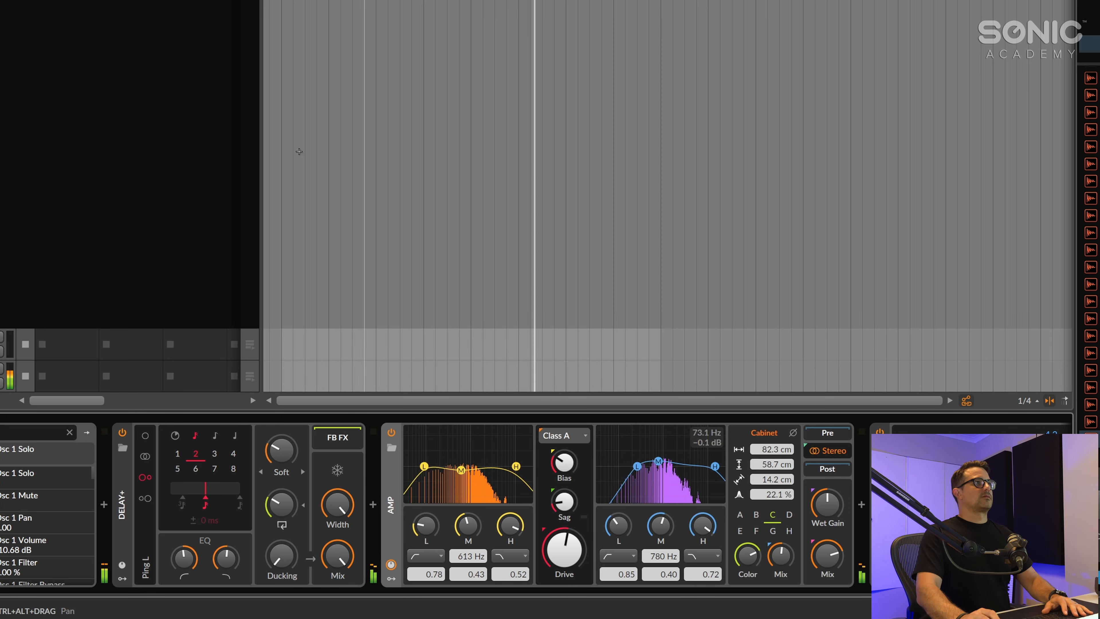
click(328, 115)
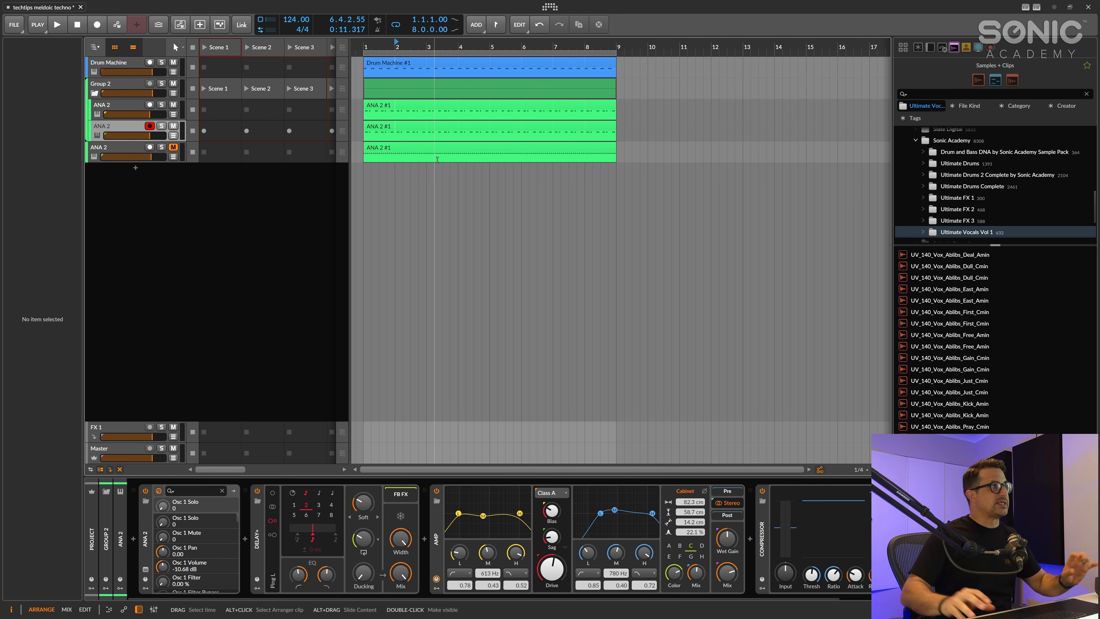
- Insert a Tool device after the synth on the first ANA 2 track and narrow its stereo width to 31.4%
click(136, 111)
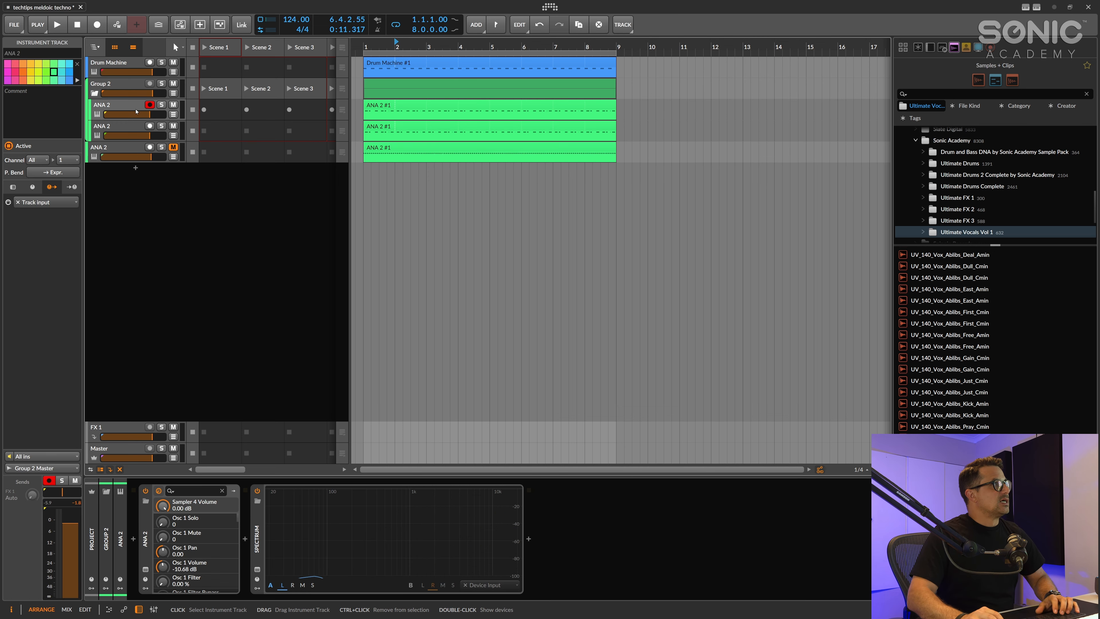
click(245, 538)
text(tool)
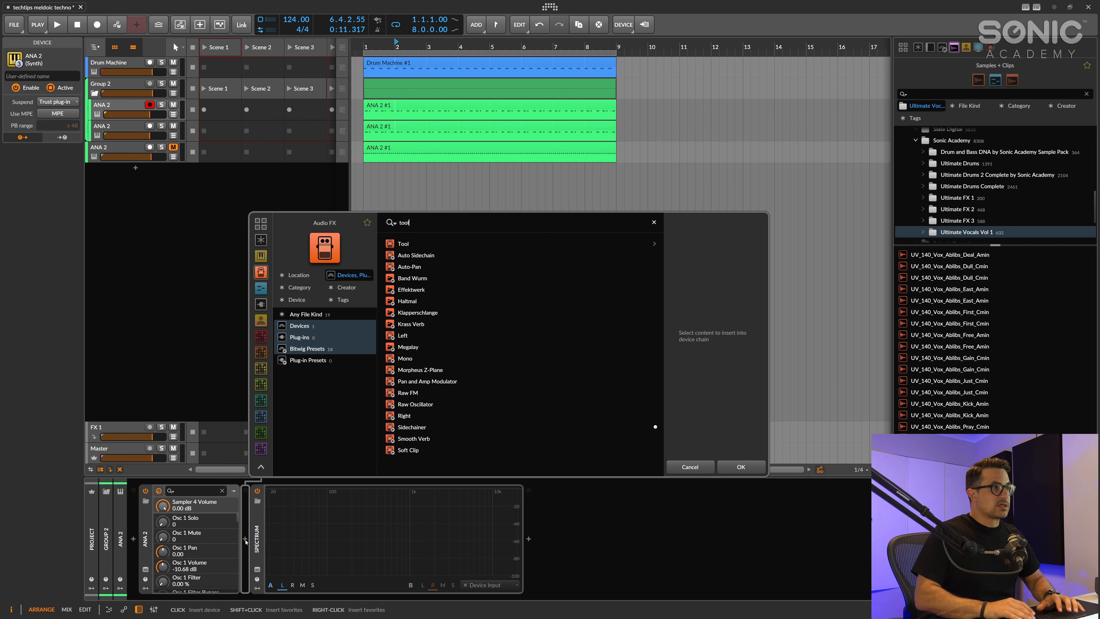
key(Return)
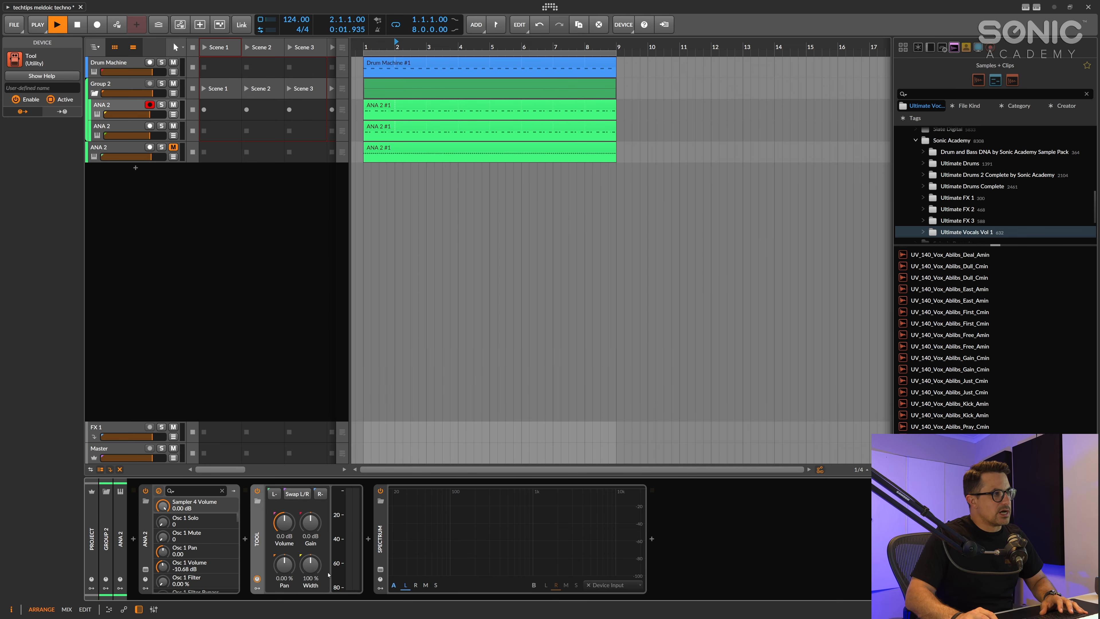
drag(311, 565, 310, 607)
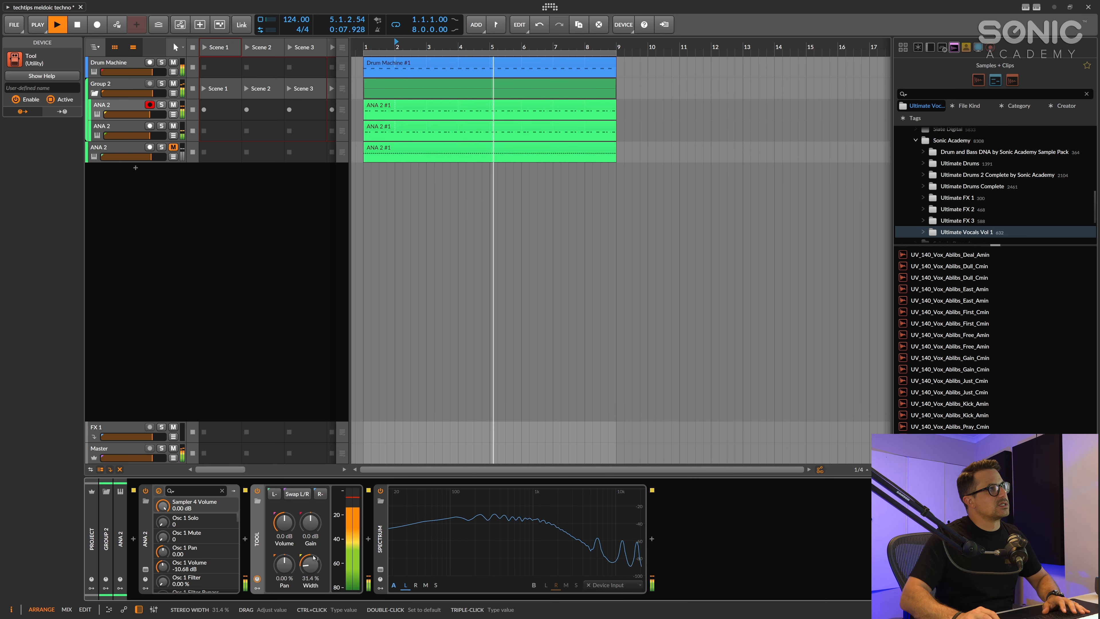
click(234, 334)
key(space)
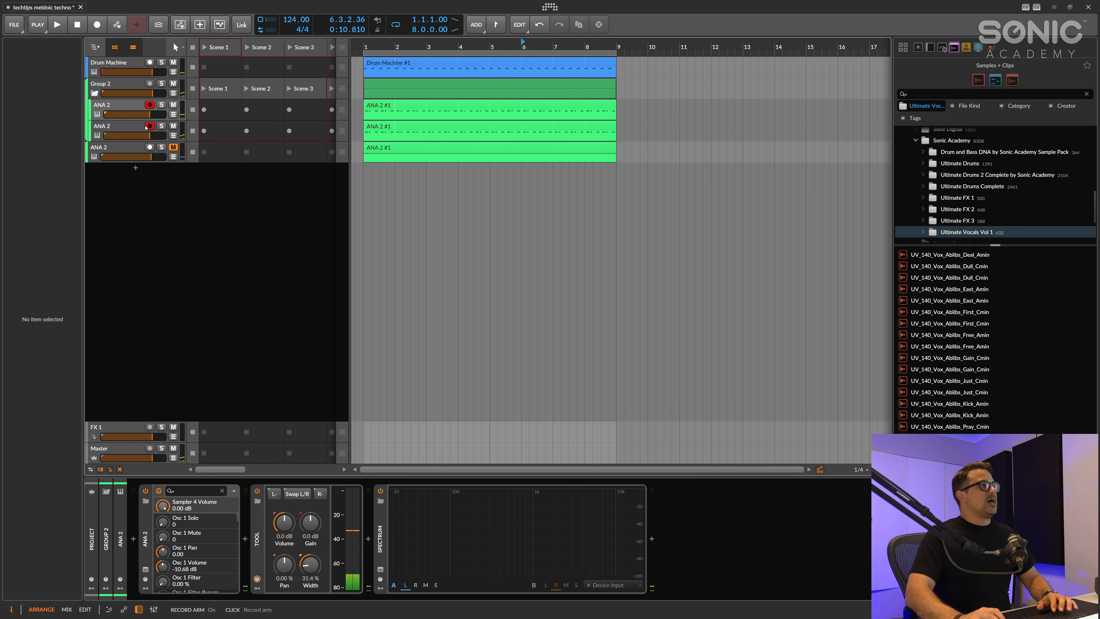
- Duplicate the second ANA 2 track, the one carrying the delay, amp and compressor chain
click(150, 126)
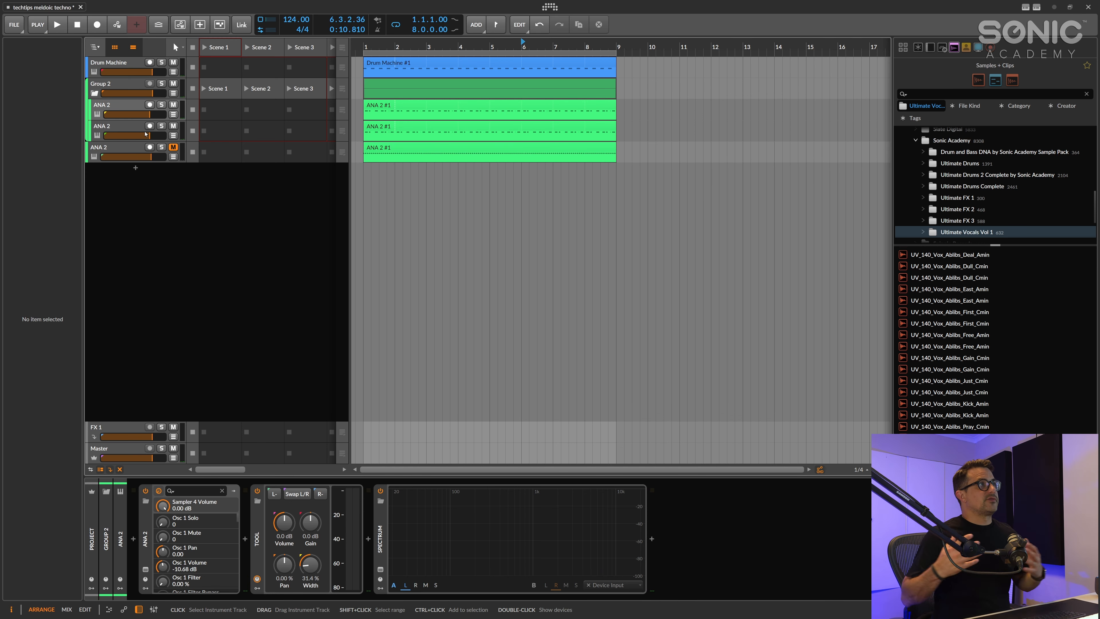
click(425, 126)
click(113, 130)
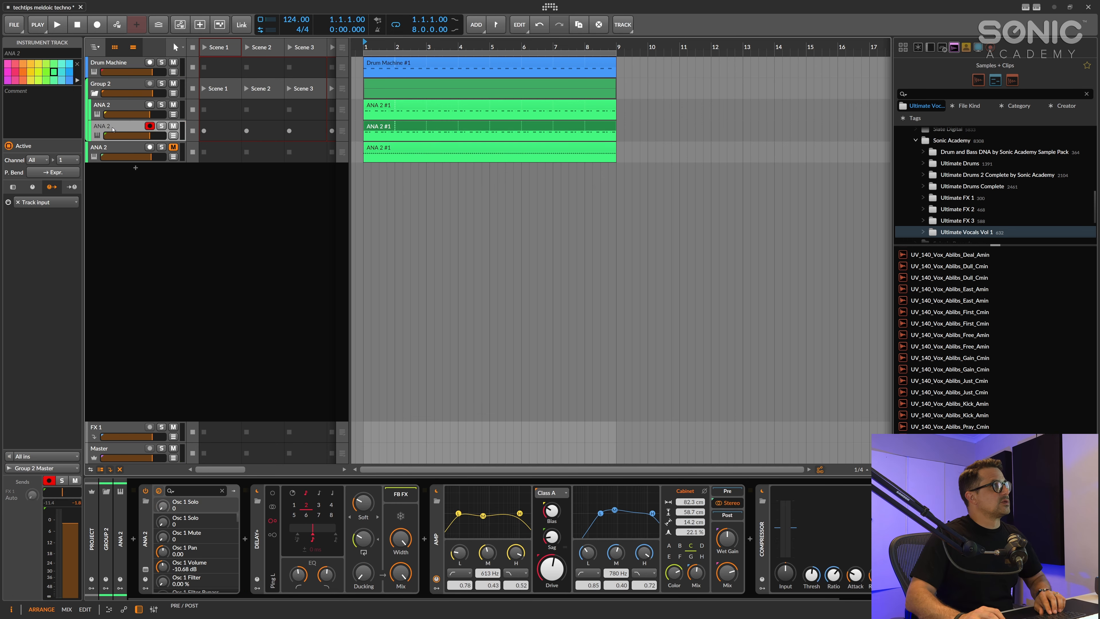
key(ctrl+d)
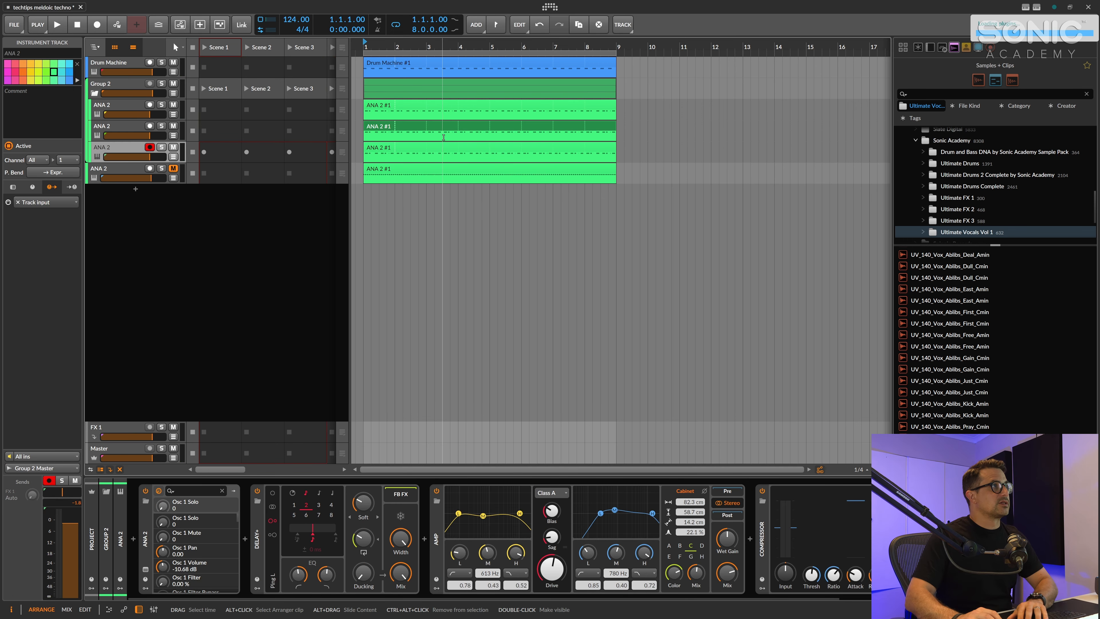
- Remove the Amp device from the new third ANA 2 track in Group 2
click(392, 147)
click(466, 593)
key(Delete)
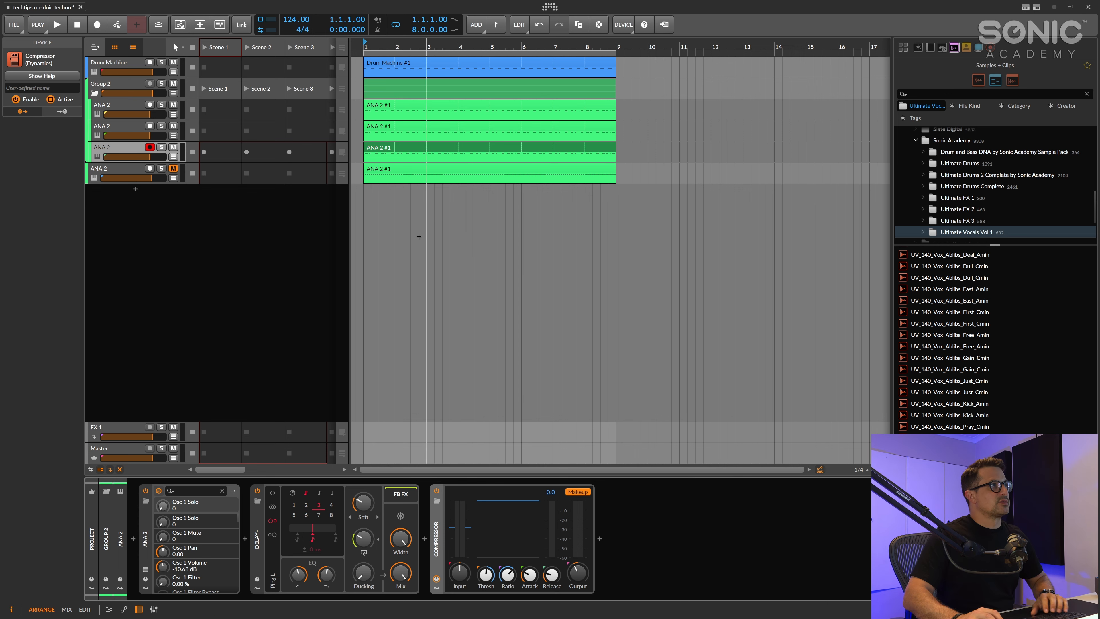
- Delete the notes in the first beat of the third ANA 2 track's clip and select the 1.2 to 1.4 time range
double_click(383, 148)
drag(343, 462, 168, 409)
key(Delete)
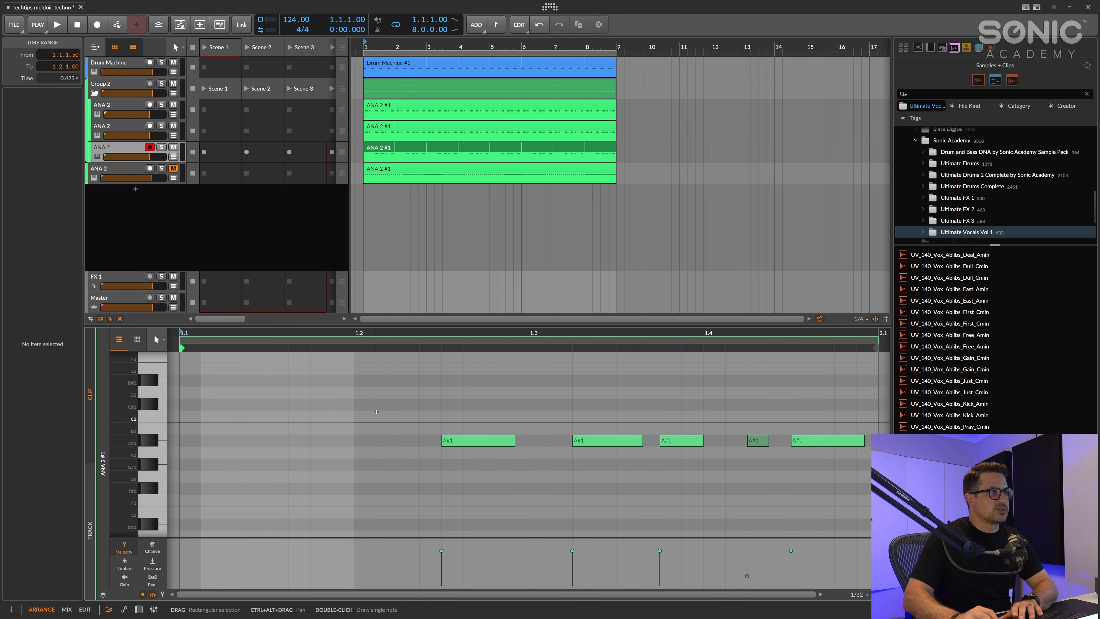
click(463, 442)
key(2)
drag(356, 438, 704, 442)
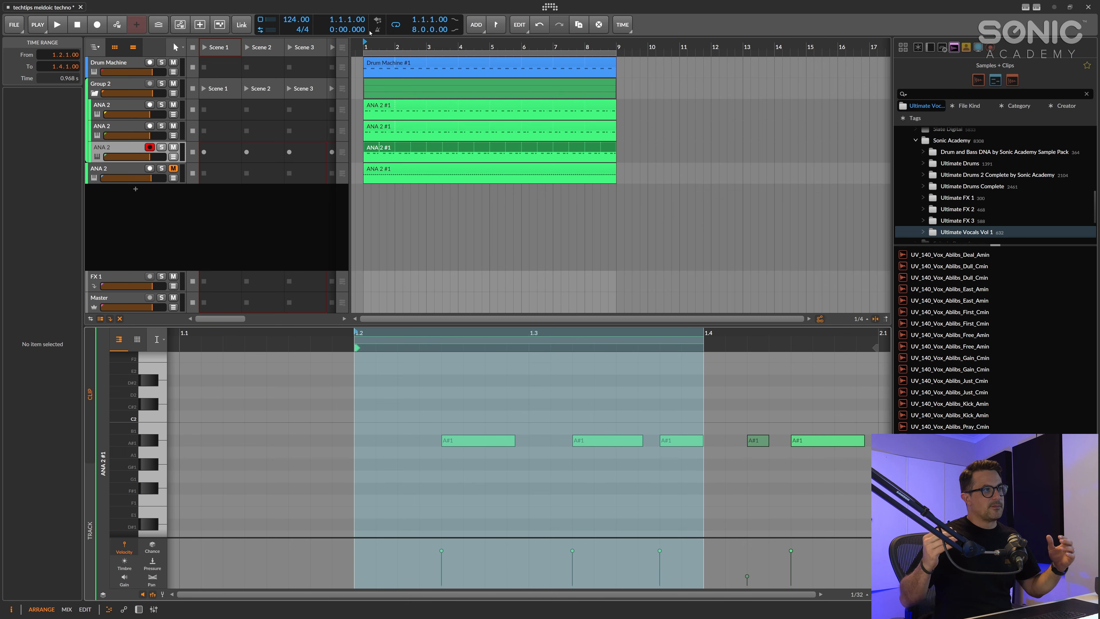
- Solo the third ANA 2 track for a short playback check and bring up its device chain
key(space)
click(123, 148)
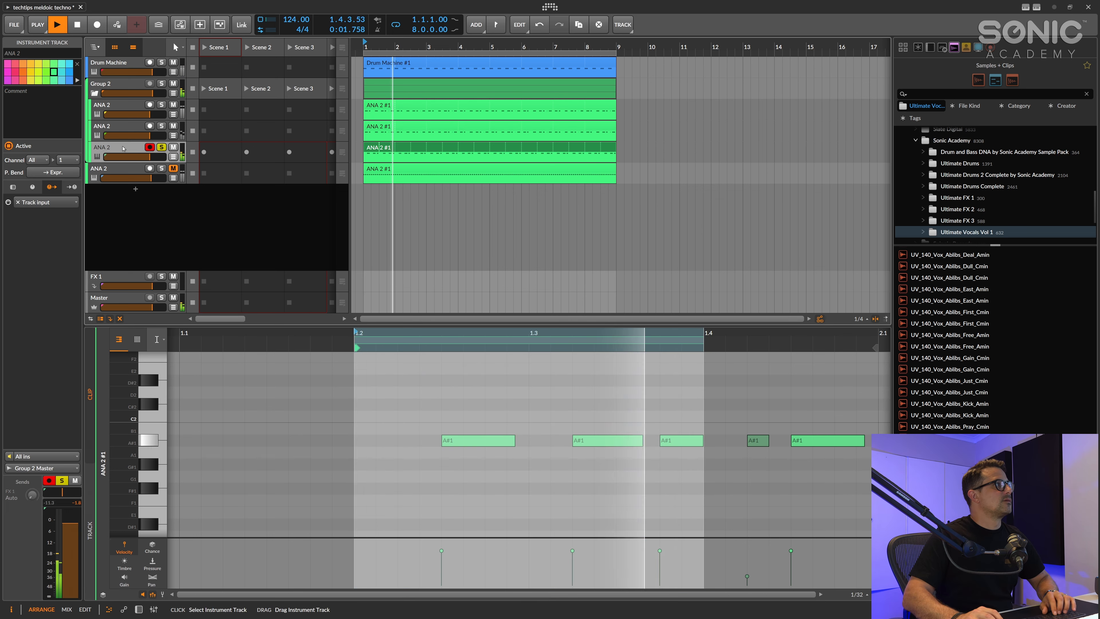
key(d)
key(space)
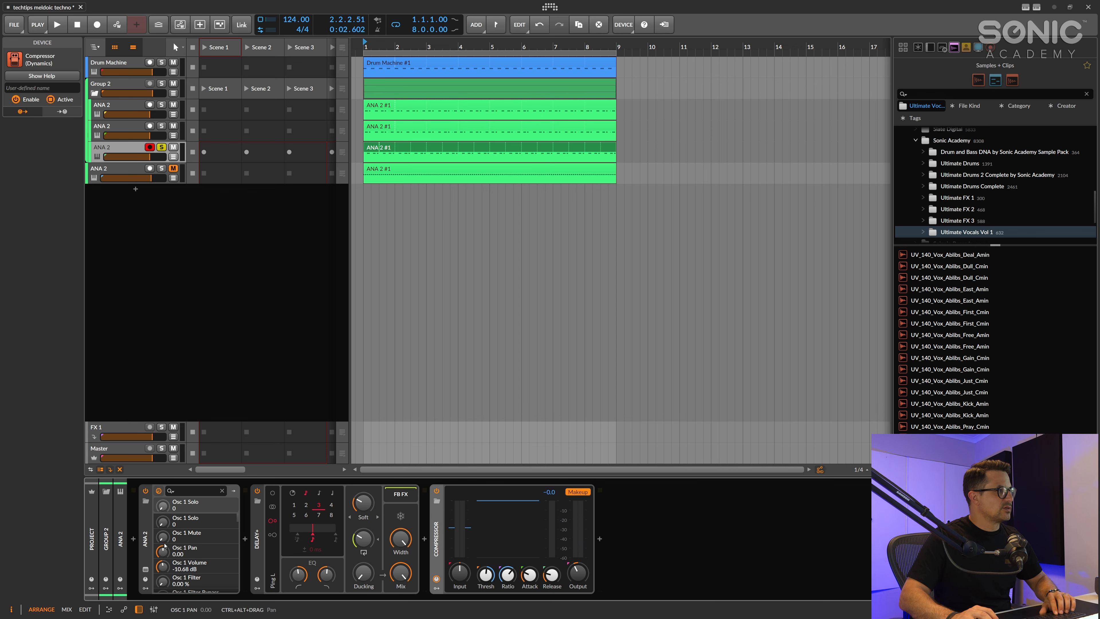
- Insert a Note Transpose device before the synth on the third ANA 2 track and set its octave to +1
click(134, 539)
text(tran)
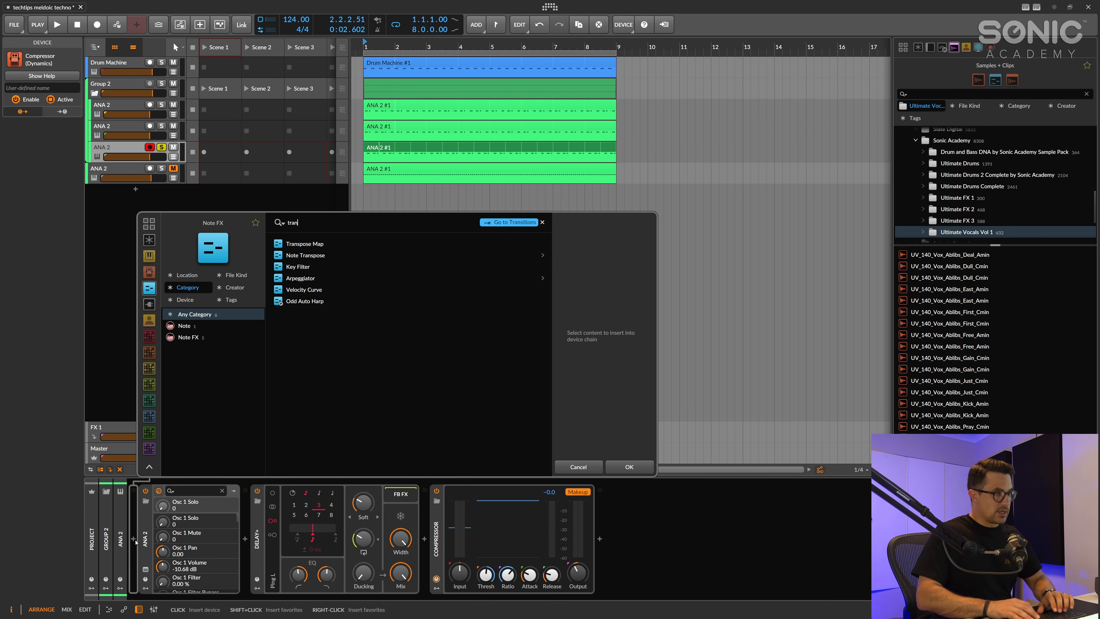
key(Down)
key(Down)
key(Return)
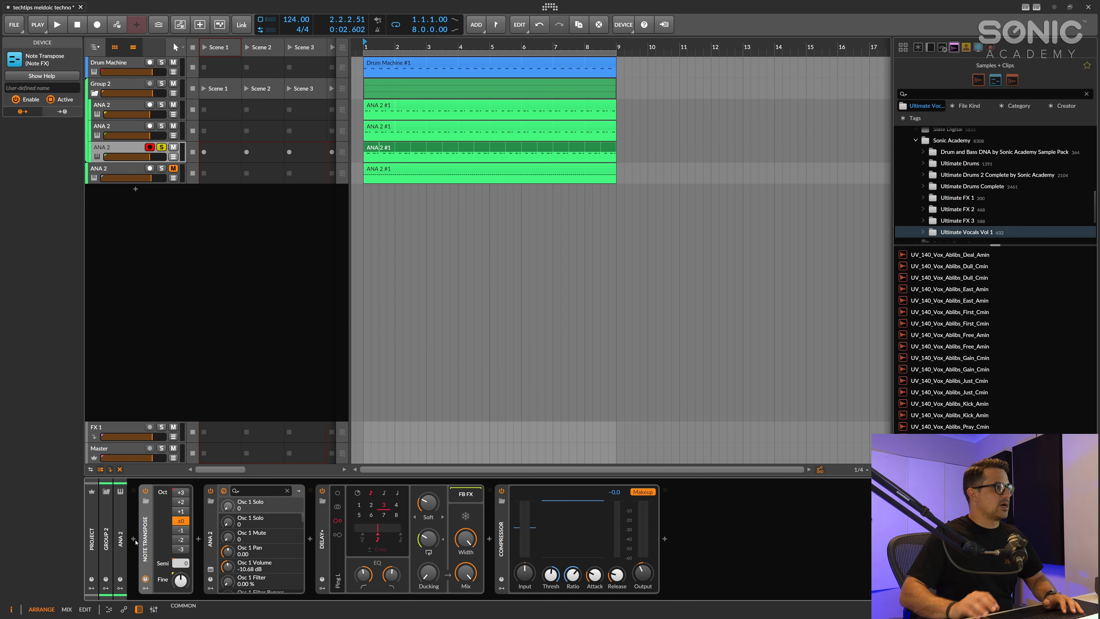
click(176, 515)
- Add the second ANA 2 track to the solo during playback and set the third track's Delay+ pattern to Ping R
key(space)
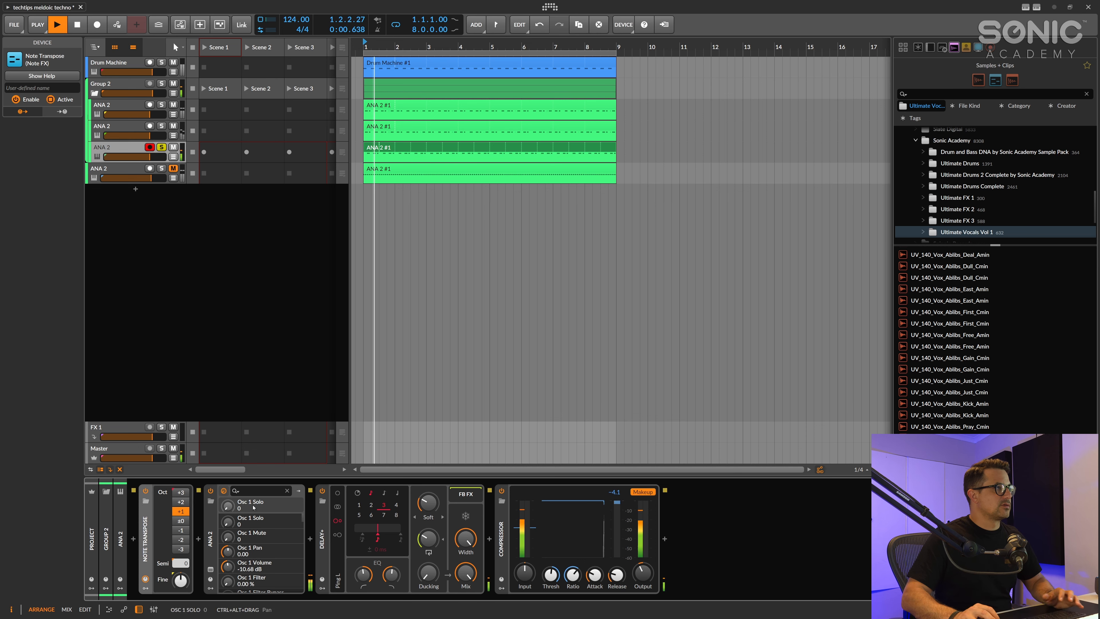
click(161, 126)
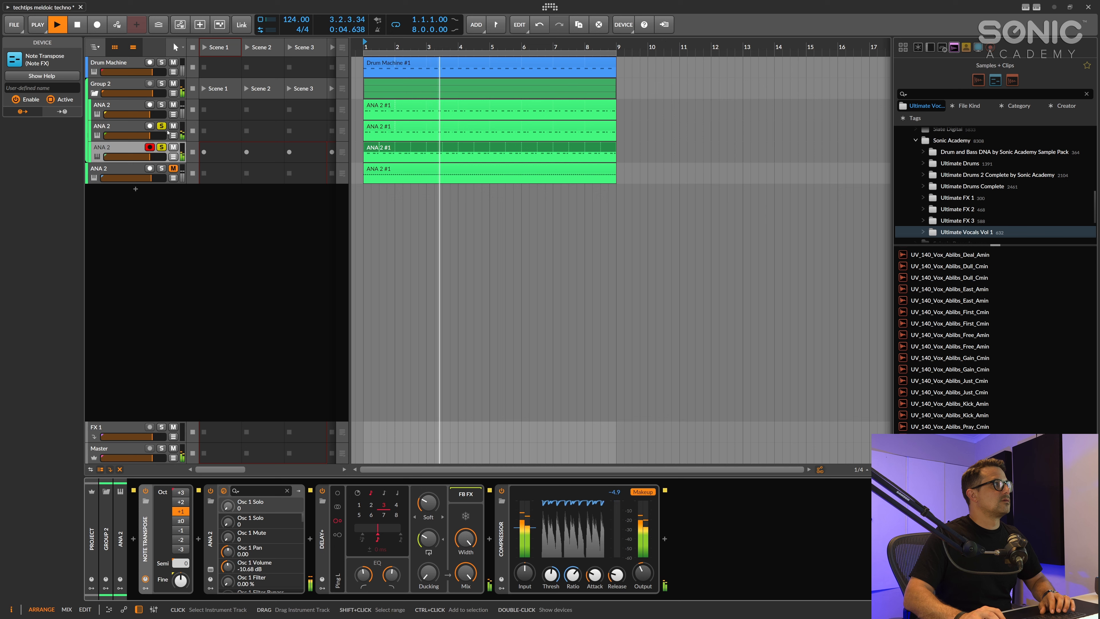
click(337, 535)
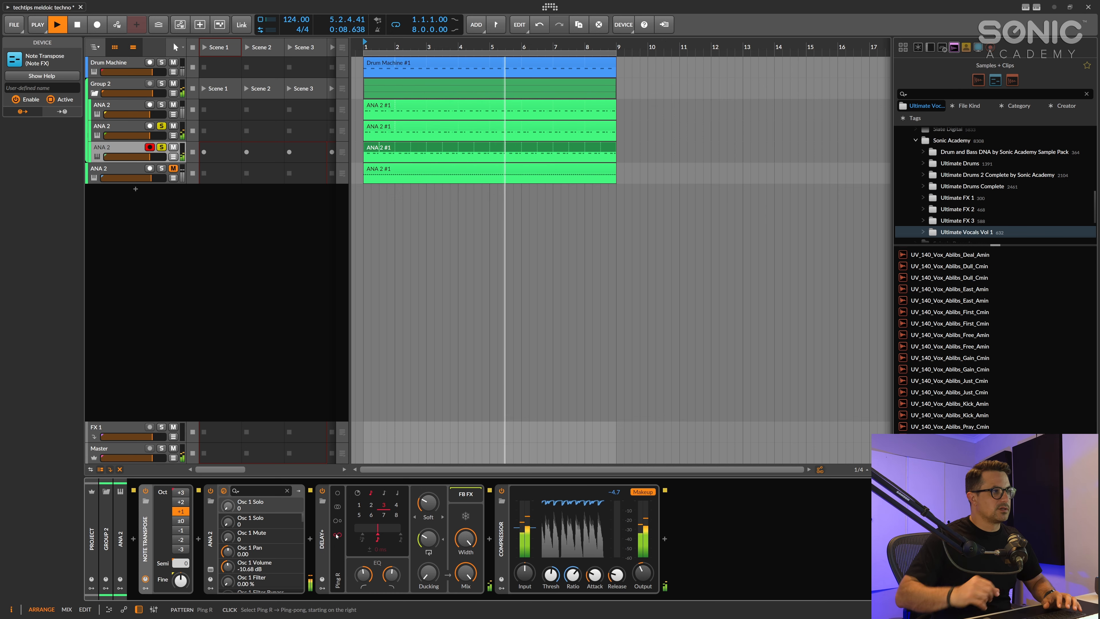
key(space)
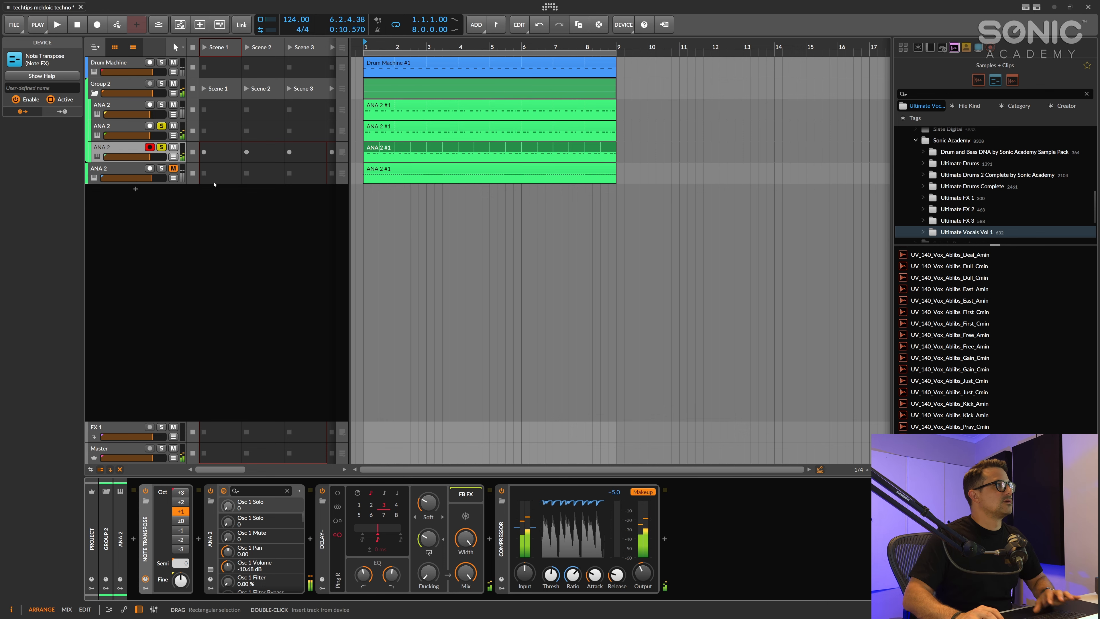
- Load the user preset MT Polymetric Mids MM NR in the third track's ANA 2 synth during playback
click(130, 148)
click(210, 569)
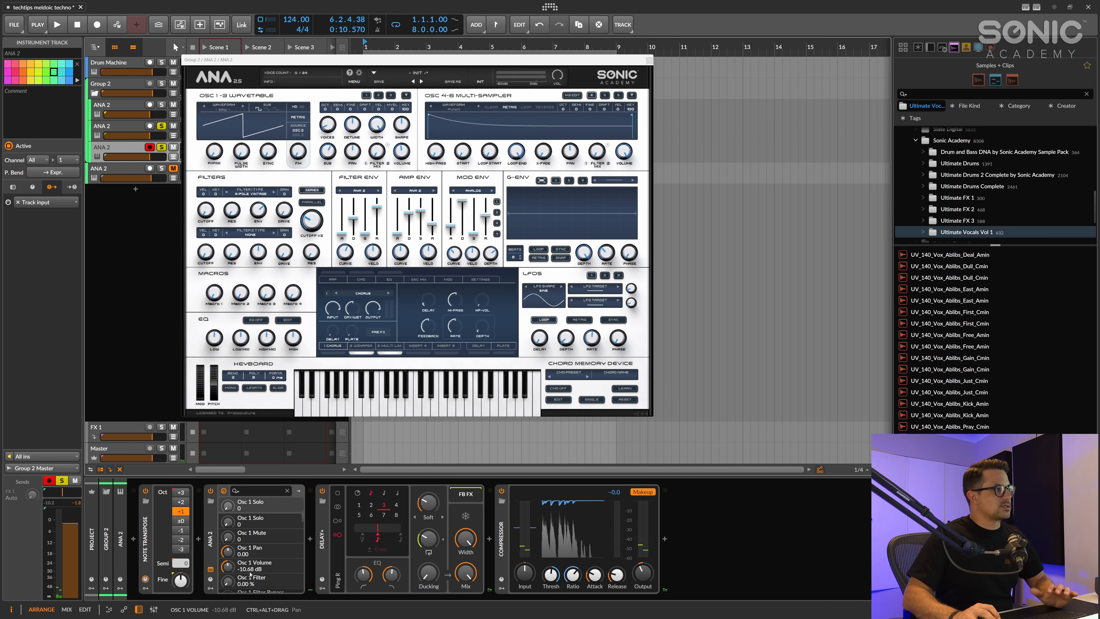
click(408, 74)
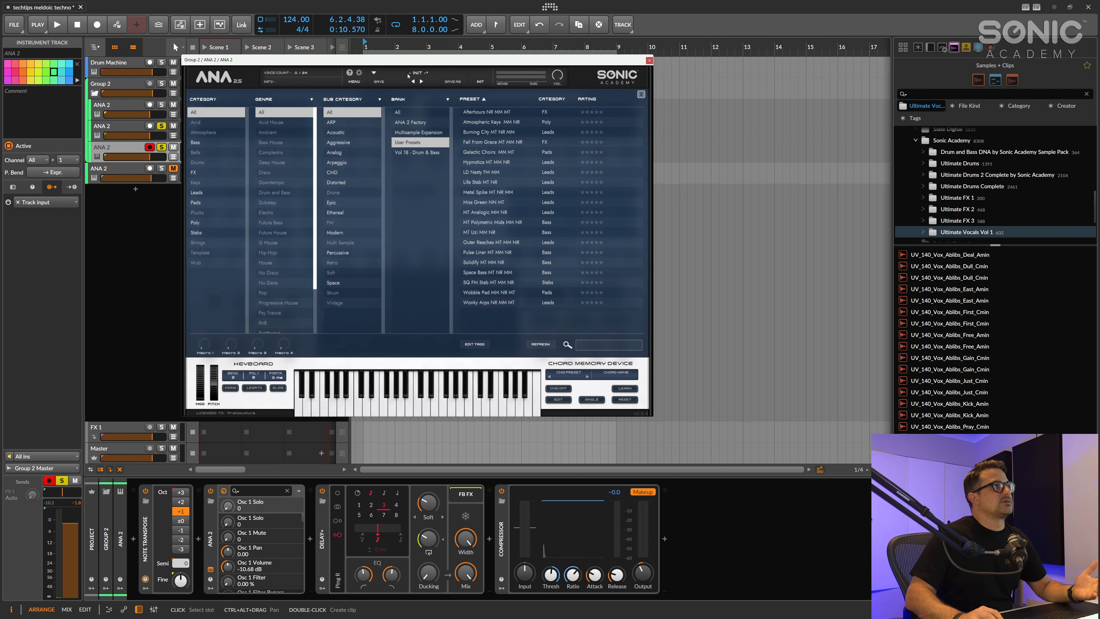
click(488, 221)
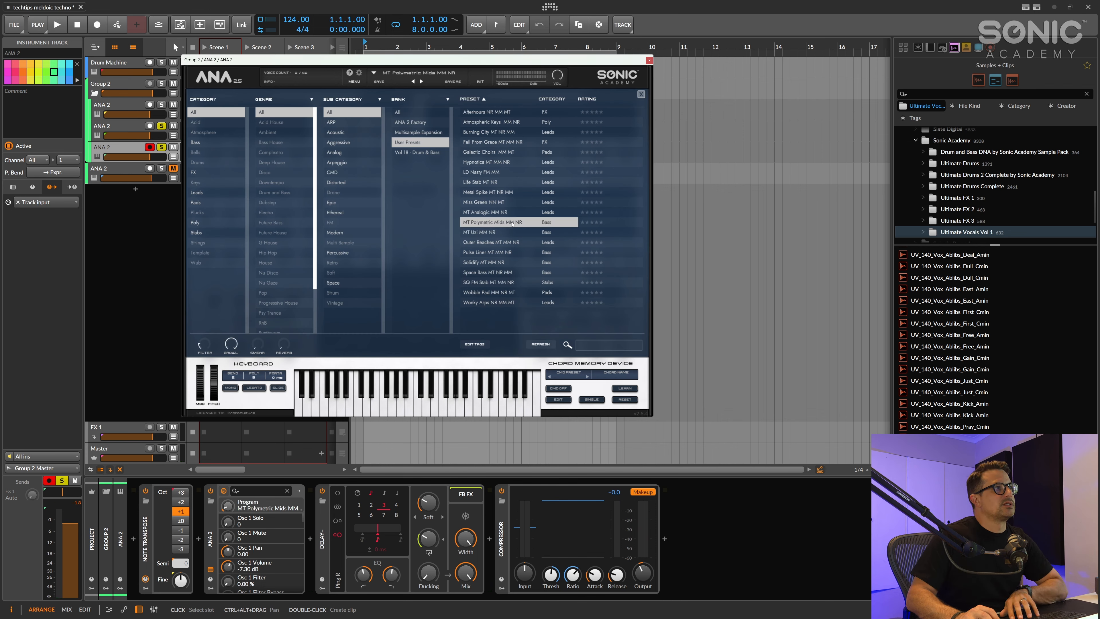
key(space)
click(485, 212)
click(492, 223)
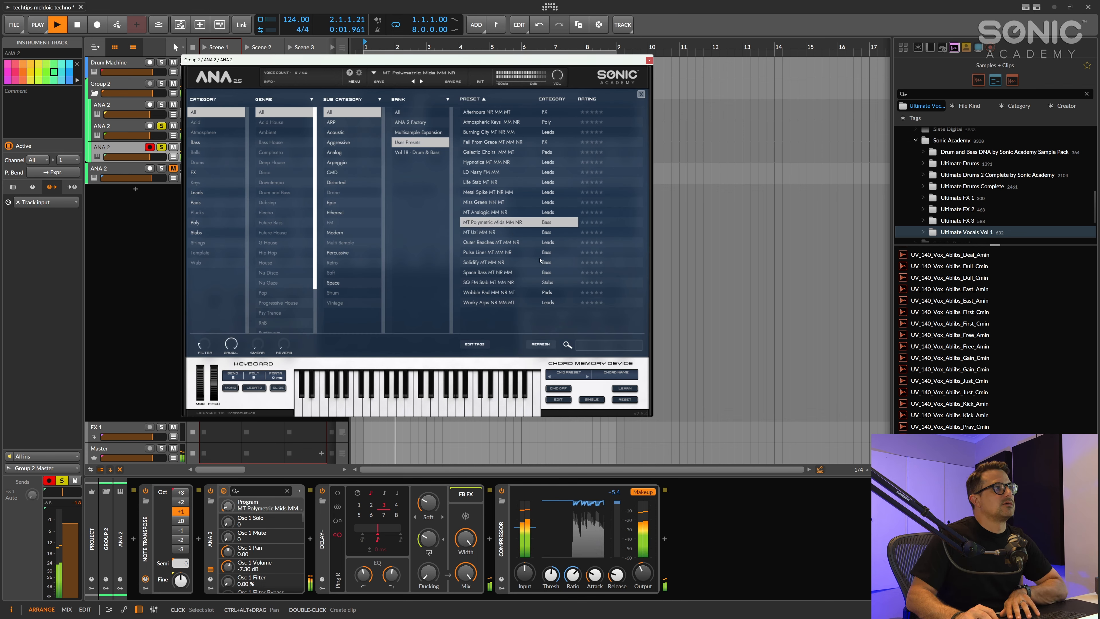
click(643, 95)
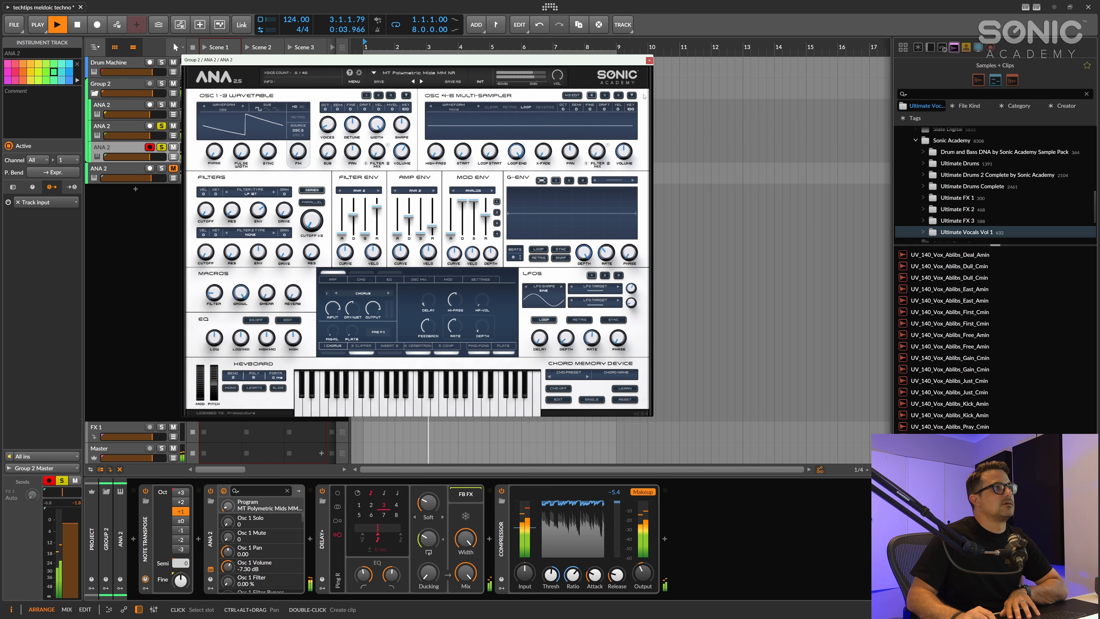
- Set the Delay+ blur amount to 9.14% and turn on ANA 2's arpeggiator
drag(428, 503, 429, 517)
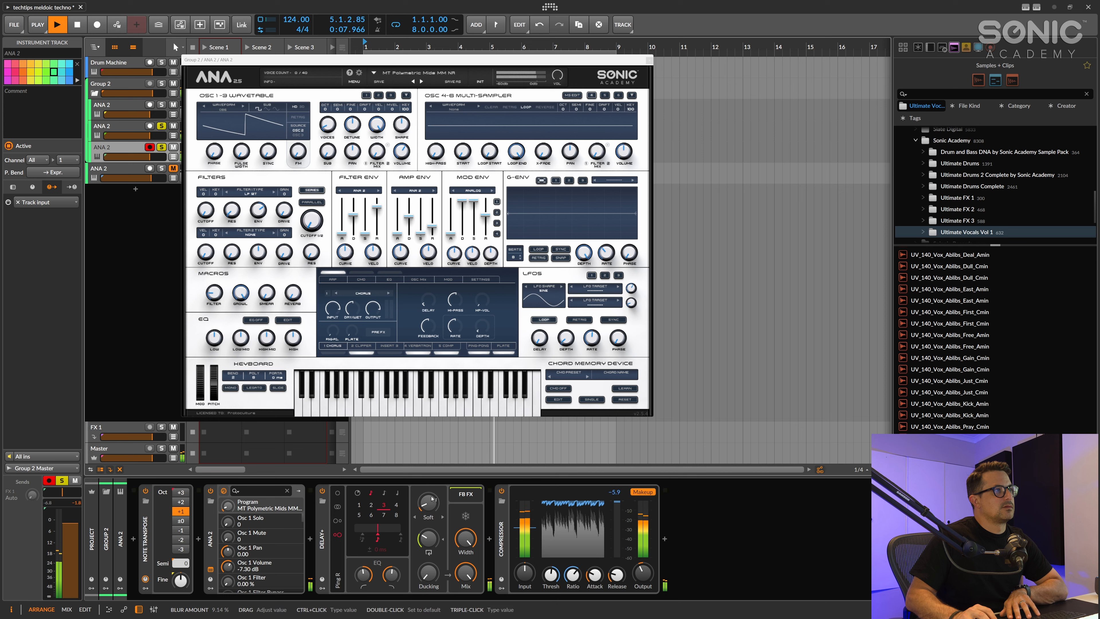
click(336, 277)
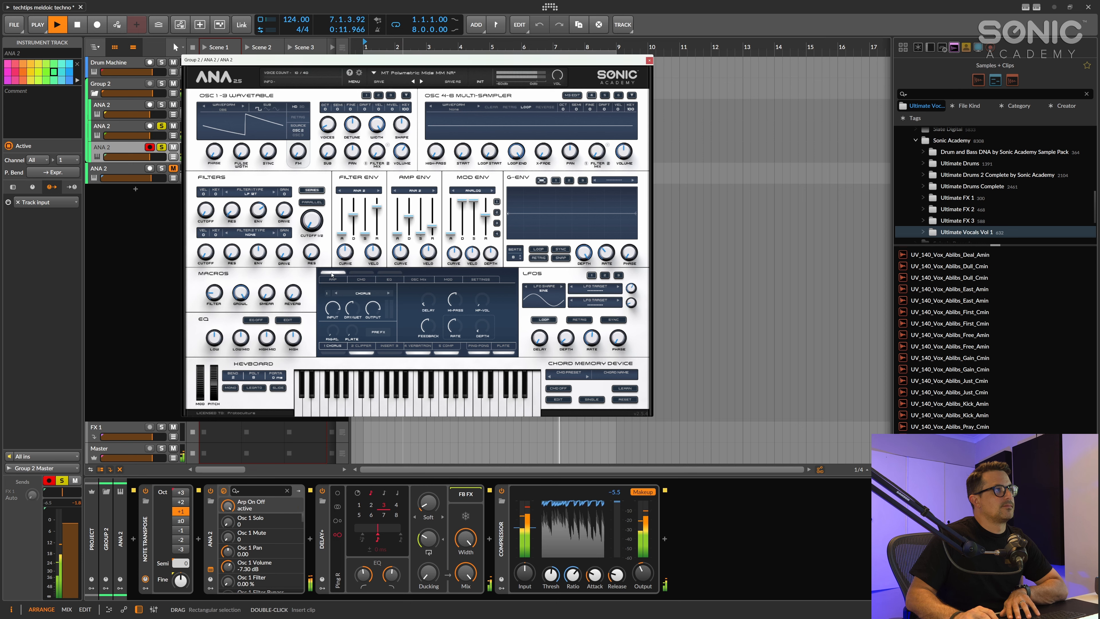
- Shorten the amp and mod envelope releases in ANA 2, with Mod Env 1 at 0.02 sec, and close the synth
drag(434, 227, 486, 235)
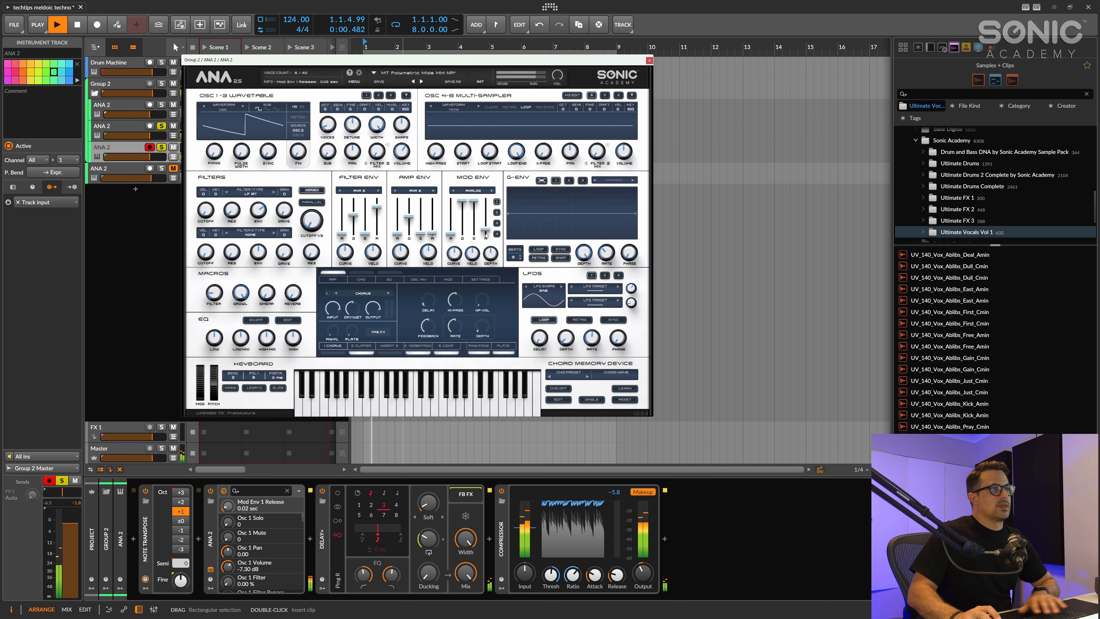
key(space)
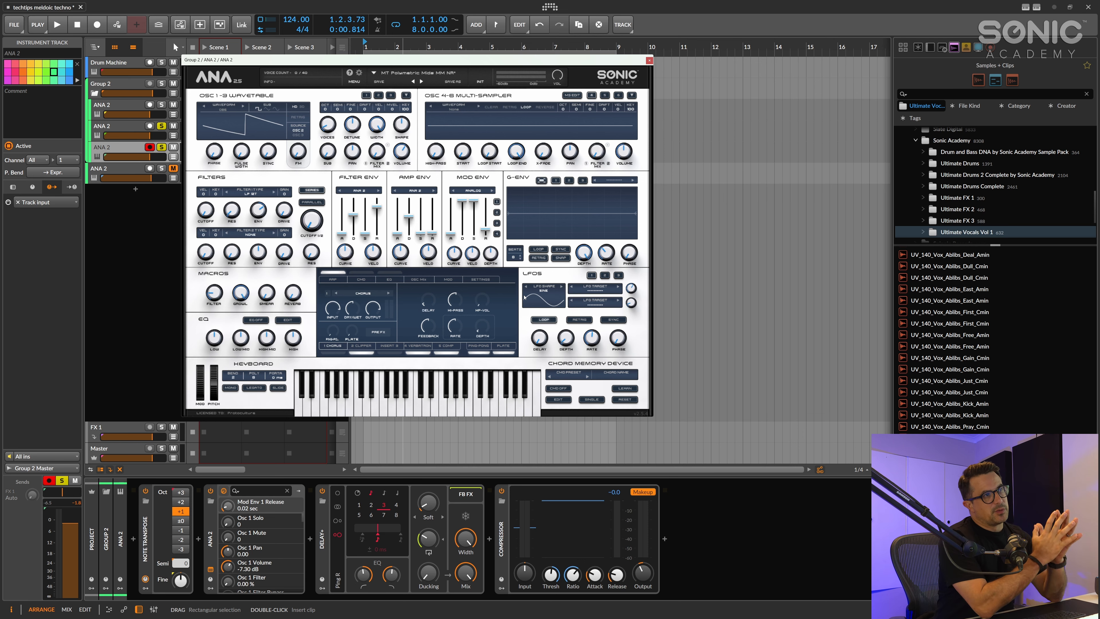
click(649, 61)
click(552, 215)
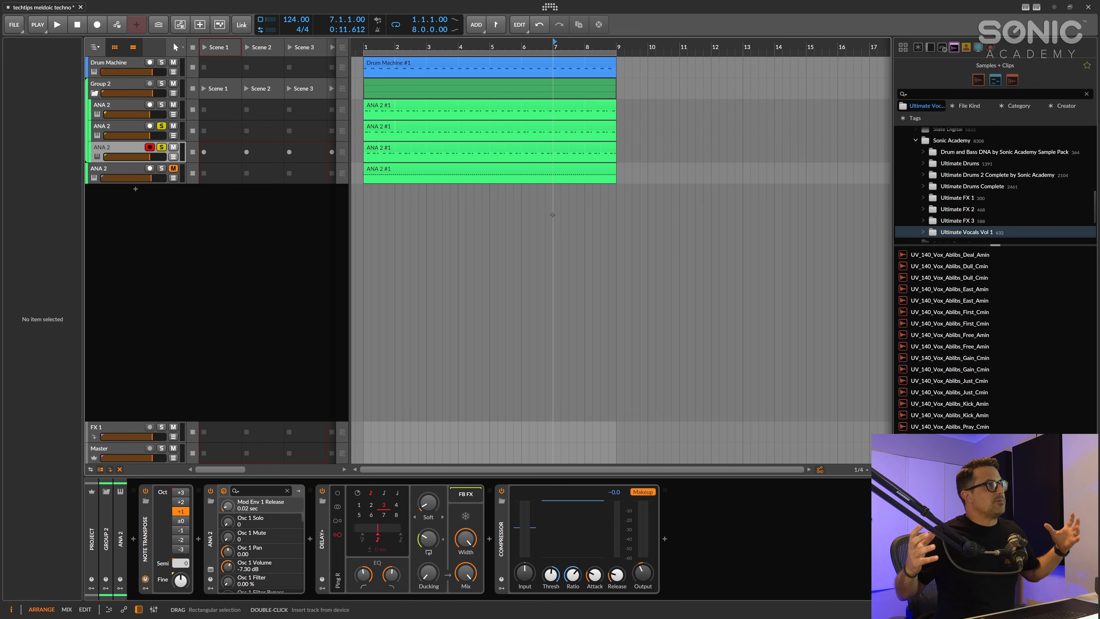
- Insert a Filter+ device after the compressor on the third ANA 2 track
click(168, 150)
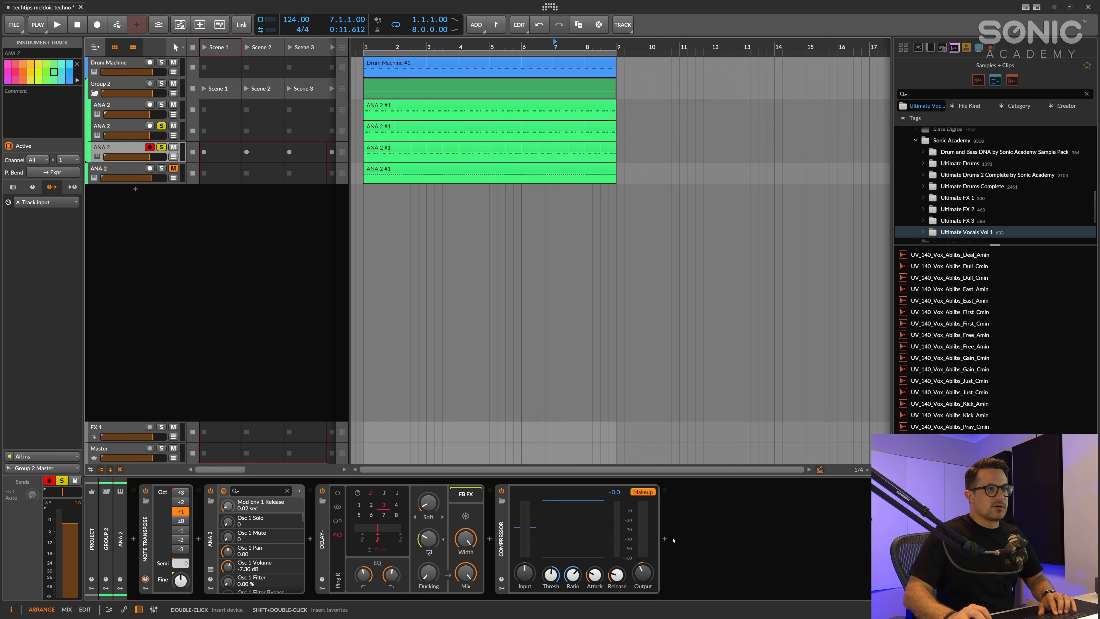
click(665, 538)
text(fil)
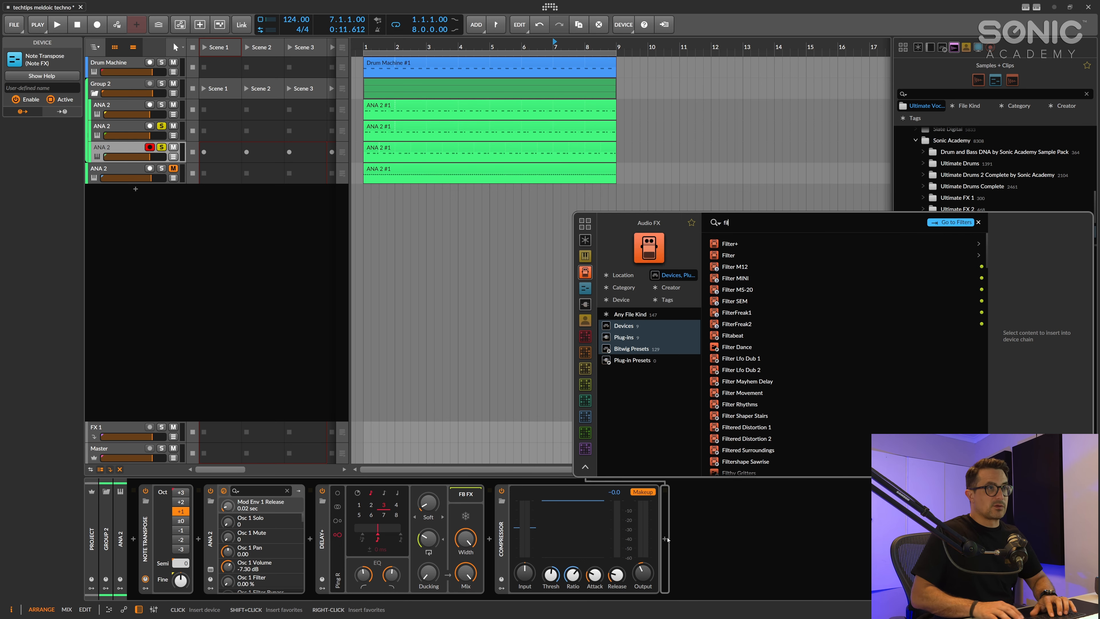
key(Down)
key(Return)
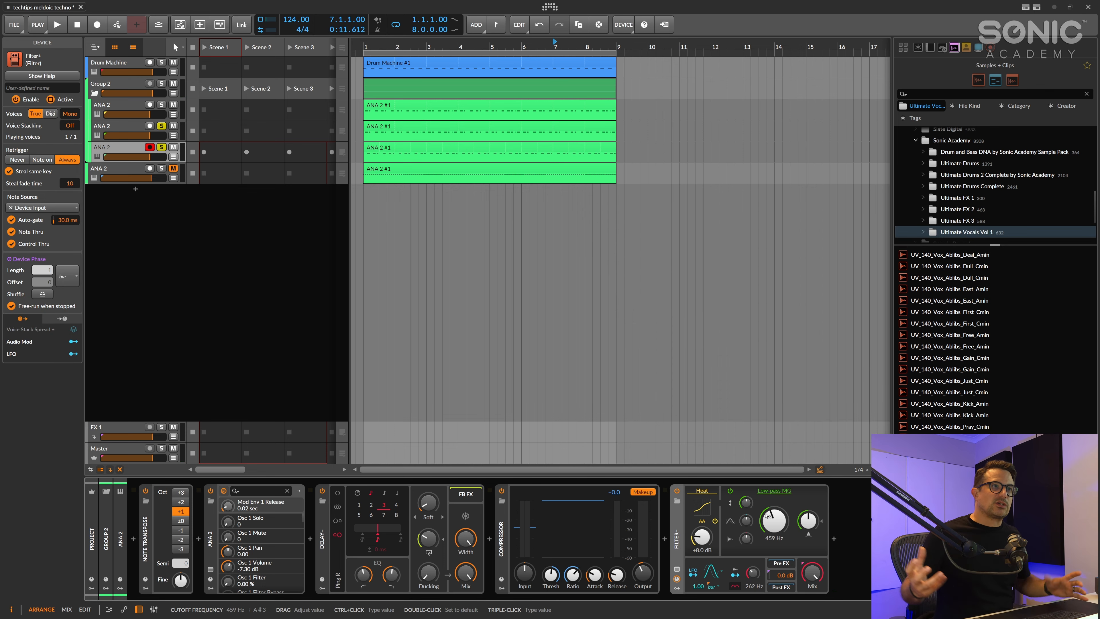
- Raise the Filter+ low-pass cutoff to 1.05 kHz while auditioning the layers
key(space)
drag(765, 514, 766, 498)
key(space)
key(space)
key(space)
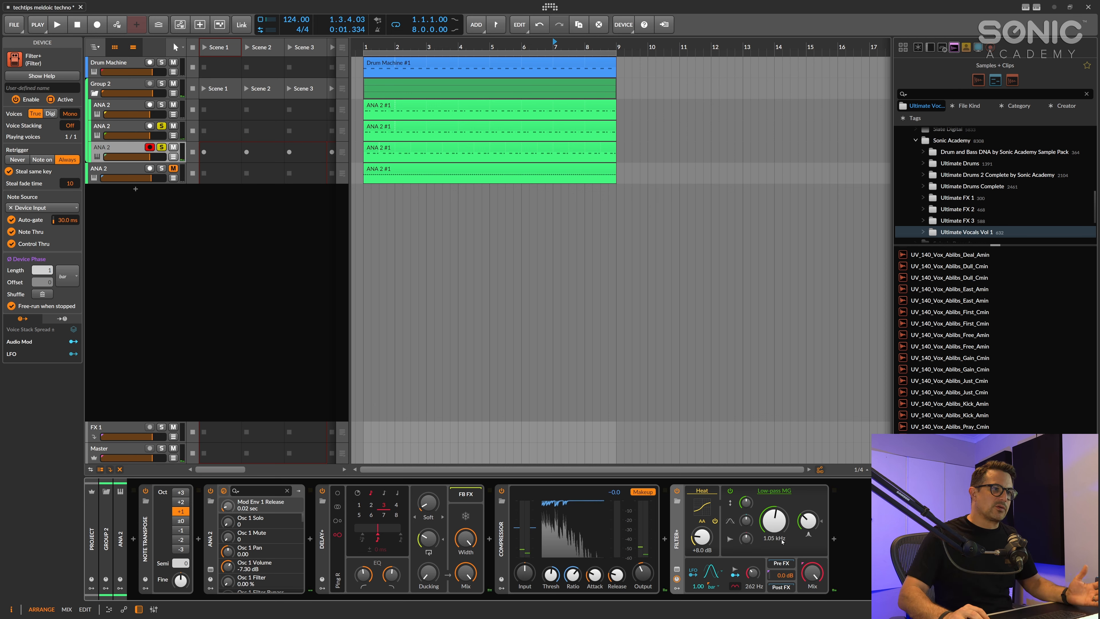
- Assign the Filter+ LFO to the cutoff with a modulation amount of 18.29
click(694, 577)
mouse_move(773, 520)
mouse_down()
mouse_move(774, 507)
mouse_move(774, 518)
mouse_up()
click(693, 575)
- Set the Filter+ LFO rate to 4.00 during playback and fine-tune the filter's resonance
key(space)
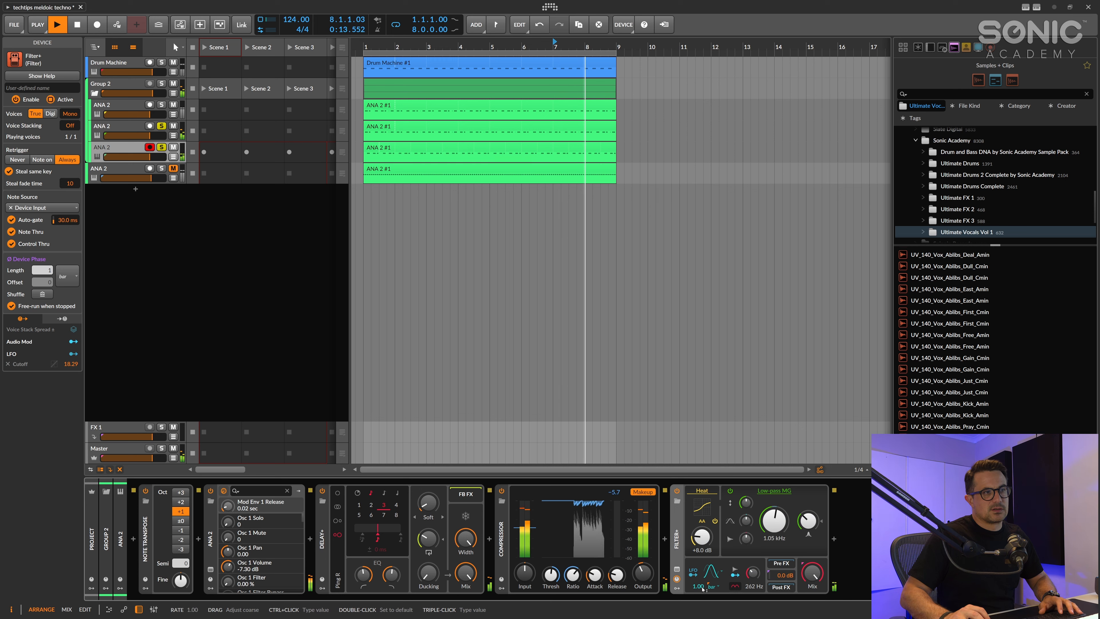
drag(698, 589, 698, 587)
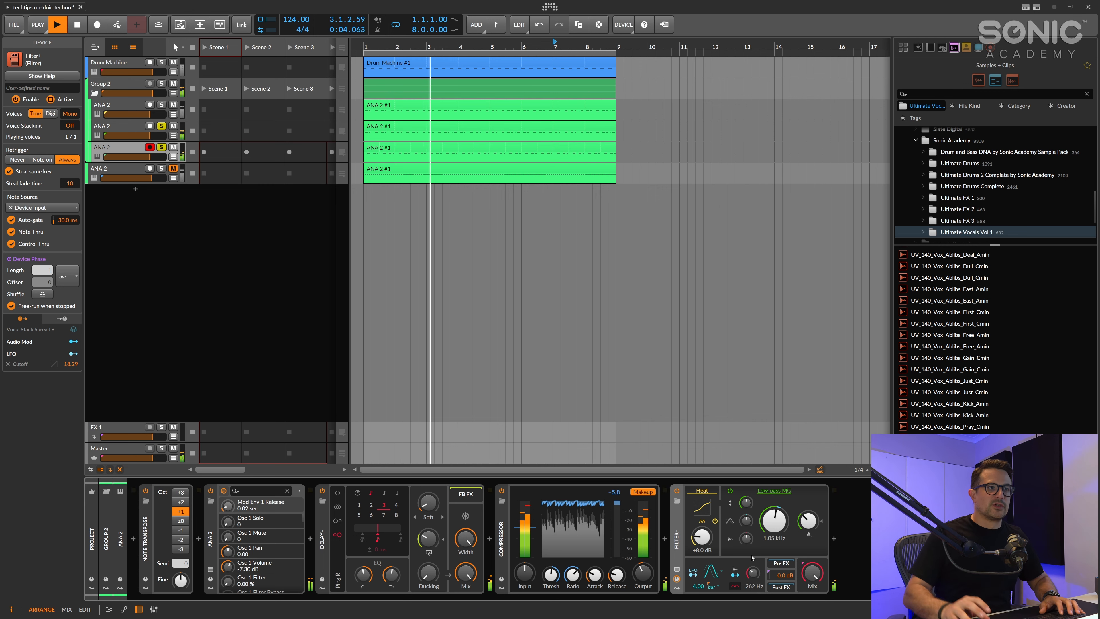
drag(808, 520, 808, 519)
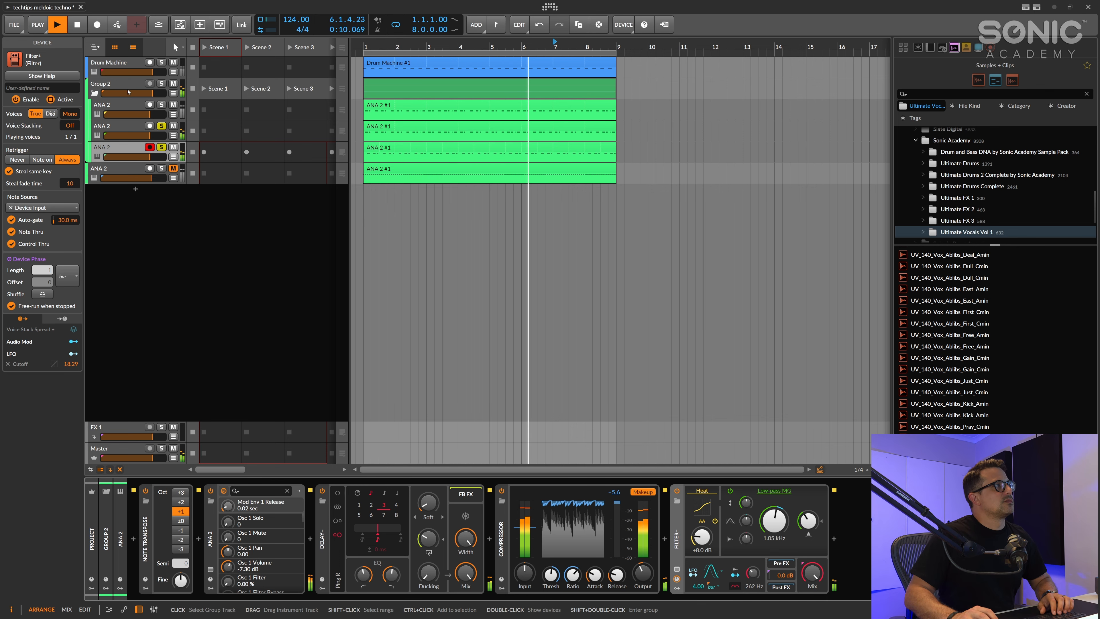
- Insert a Compressor+ device in the Group 2 device chain
click(106, 520)
click(118, 538)
text(comp)
key(Down)
key(Return)
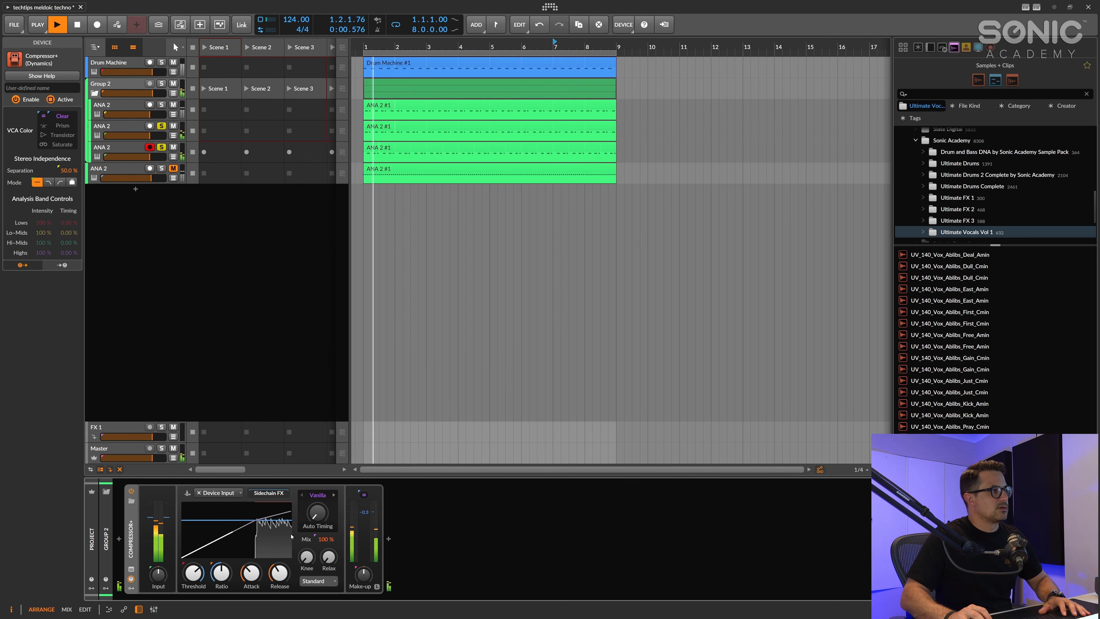
- Solo the first ANA 2 track too and adjust the group Compressor+ threshold and make-up gain during playback
click(161, 105)
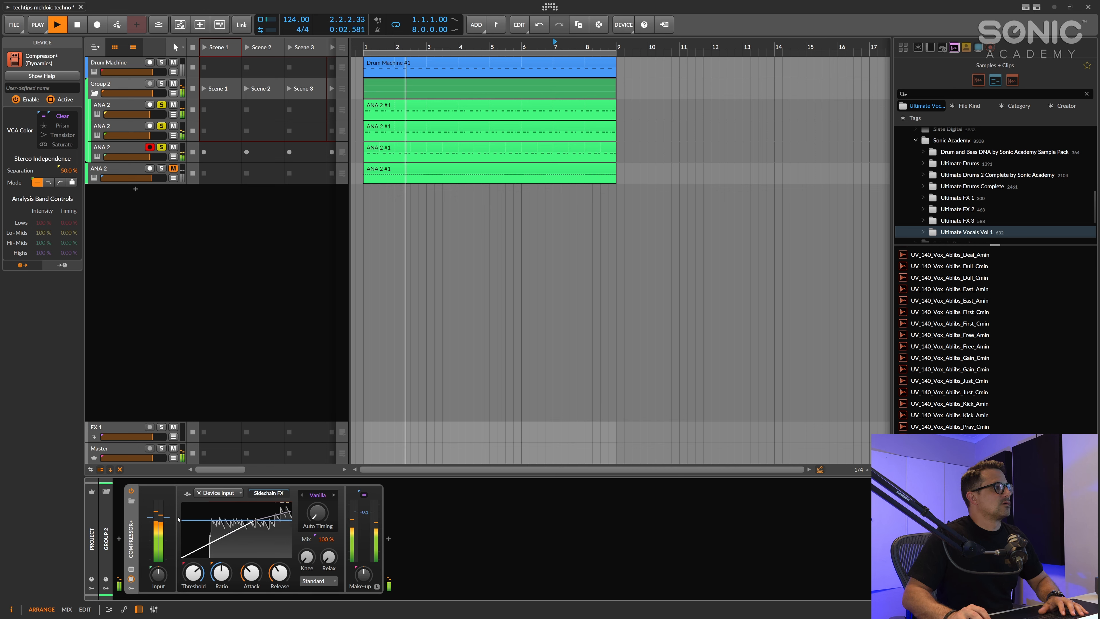
mouse_move(194, 573)
drag(194, 573, 194, 571)
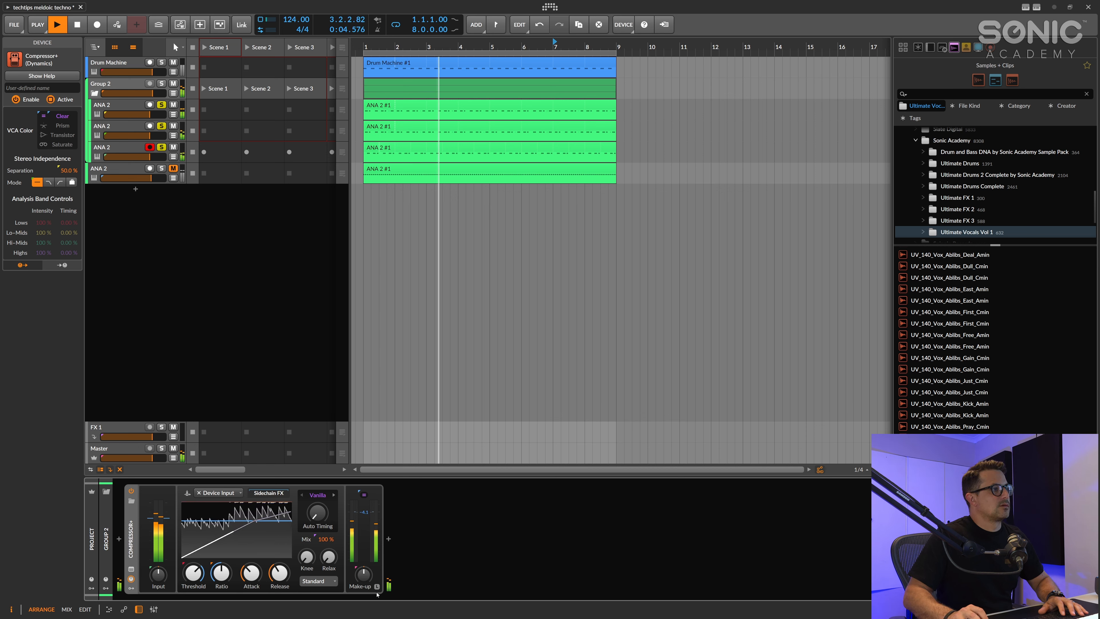
drag(364, 574, 363, 566)
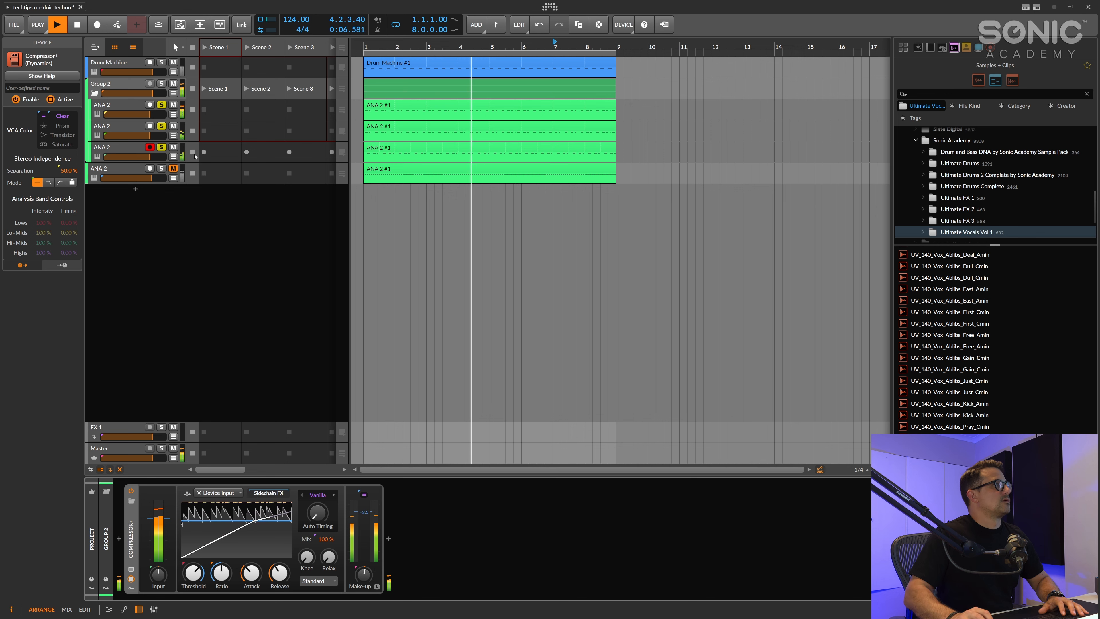
key(space)
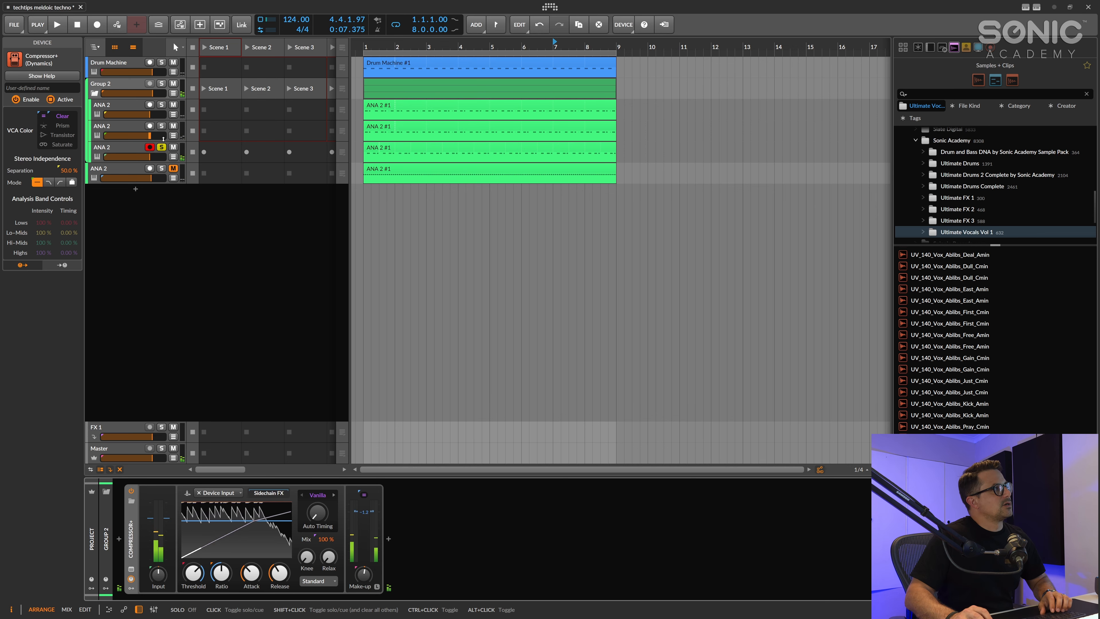
- Clear the remaining solo on the ANA 2 tracks and play the full arrangement
shift+click(162, 147)
click(162, 147)
key(space)
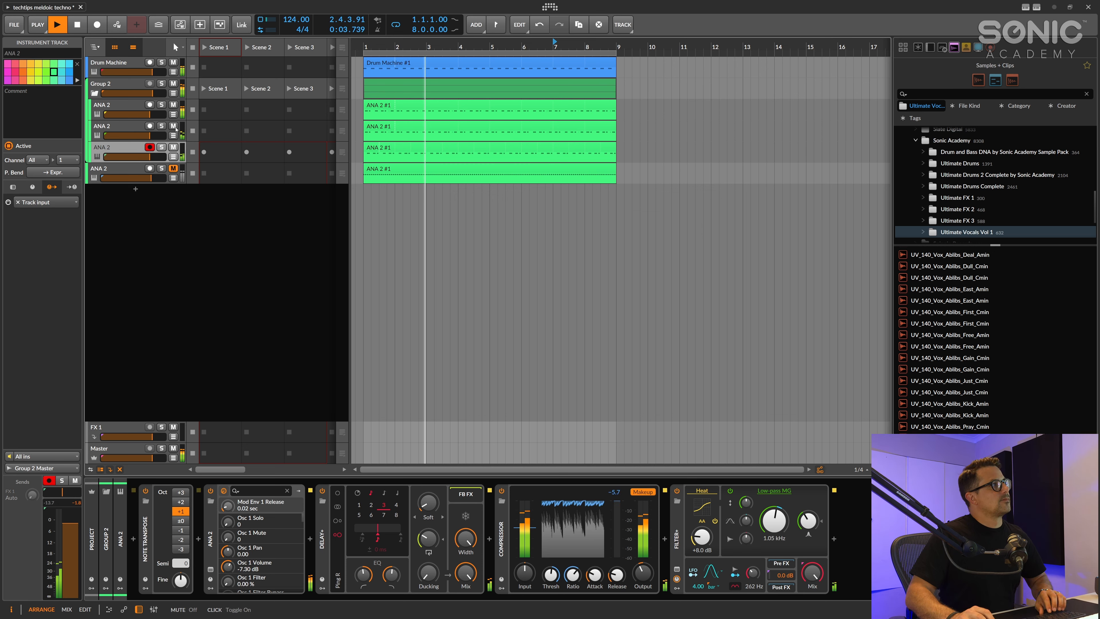
- Mute the second and third ANA 2 tracks together during playback to hear the first layer with the drums
click(139, 130)
ctrl+click(132, 151)
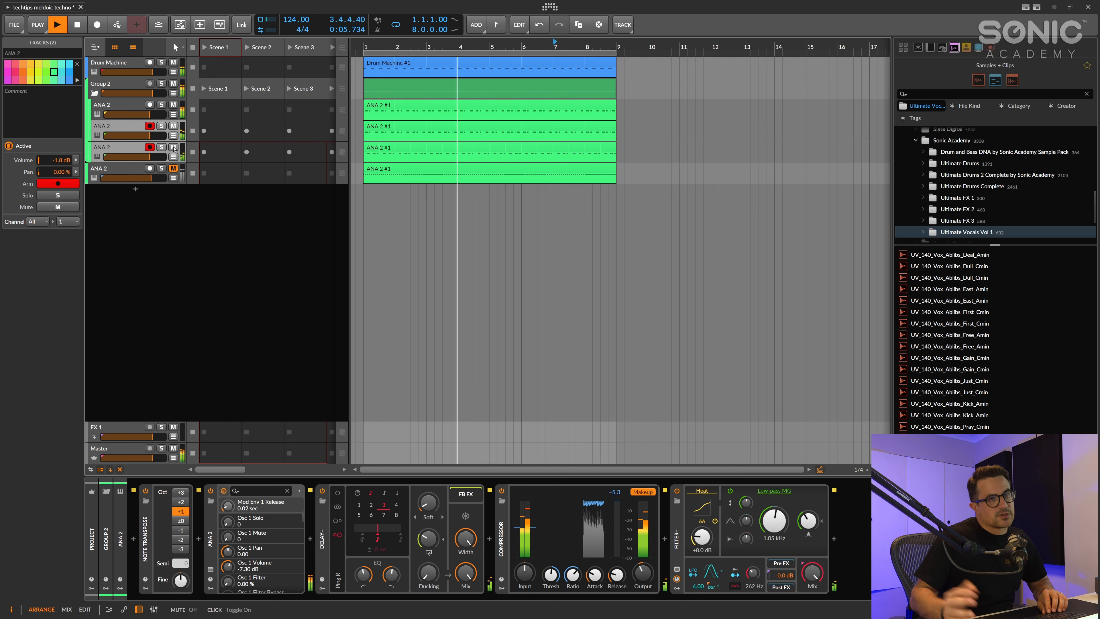
click(174, 147)
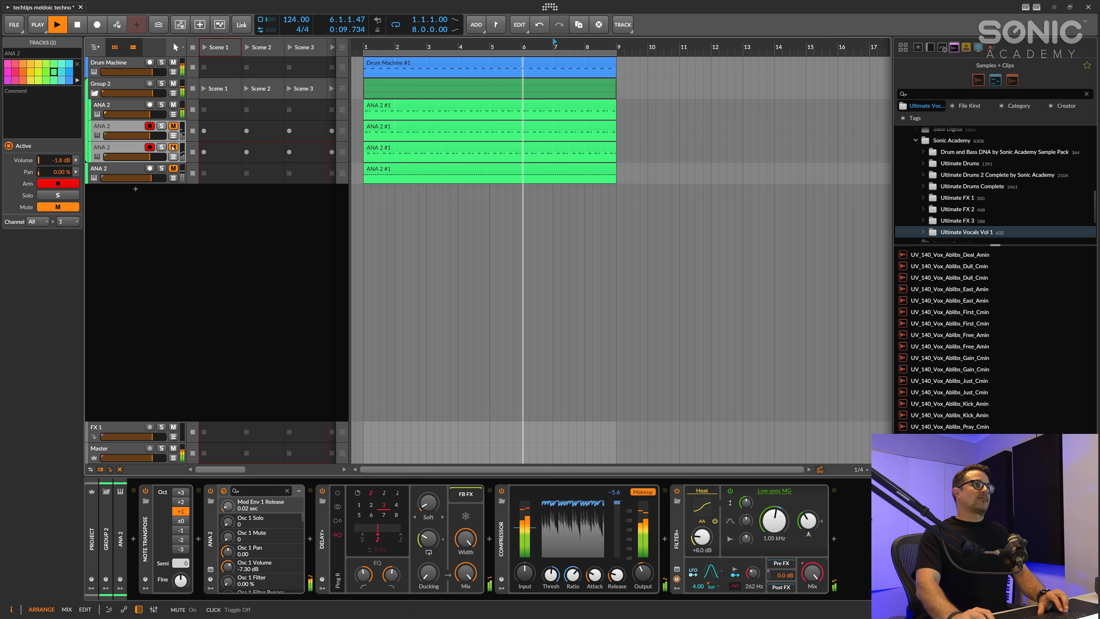
- Unmute the second and third ANA 2 tracks and bounce the third track's arranger clip to audio, Pre-Fader at 24-bit with dither
click(175, 147)
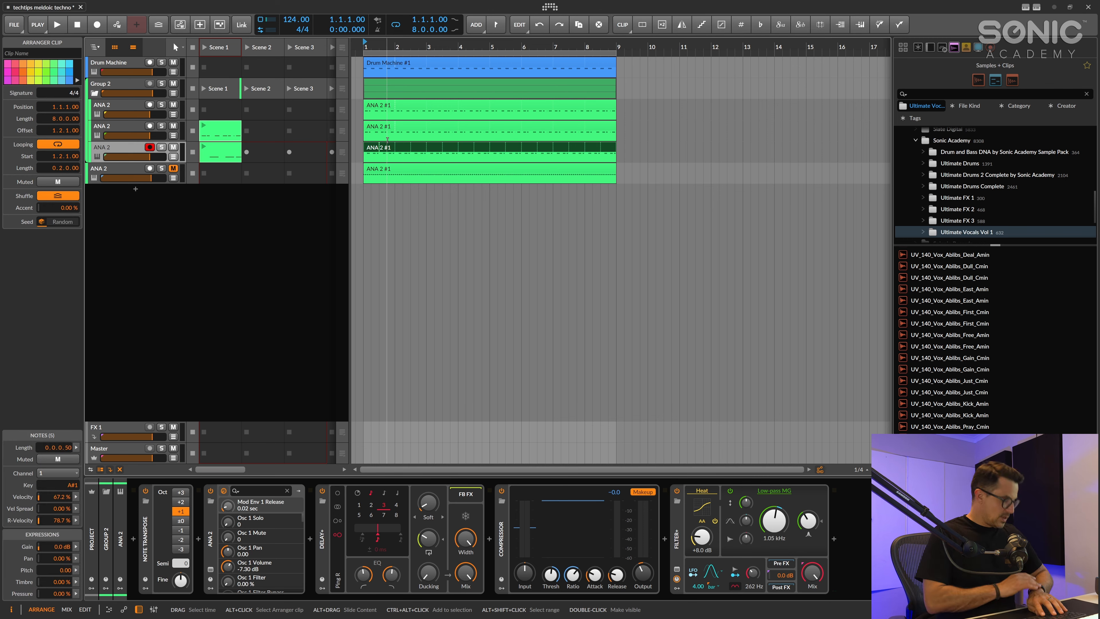
key(ctrl+b)
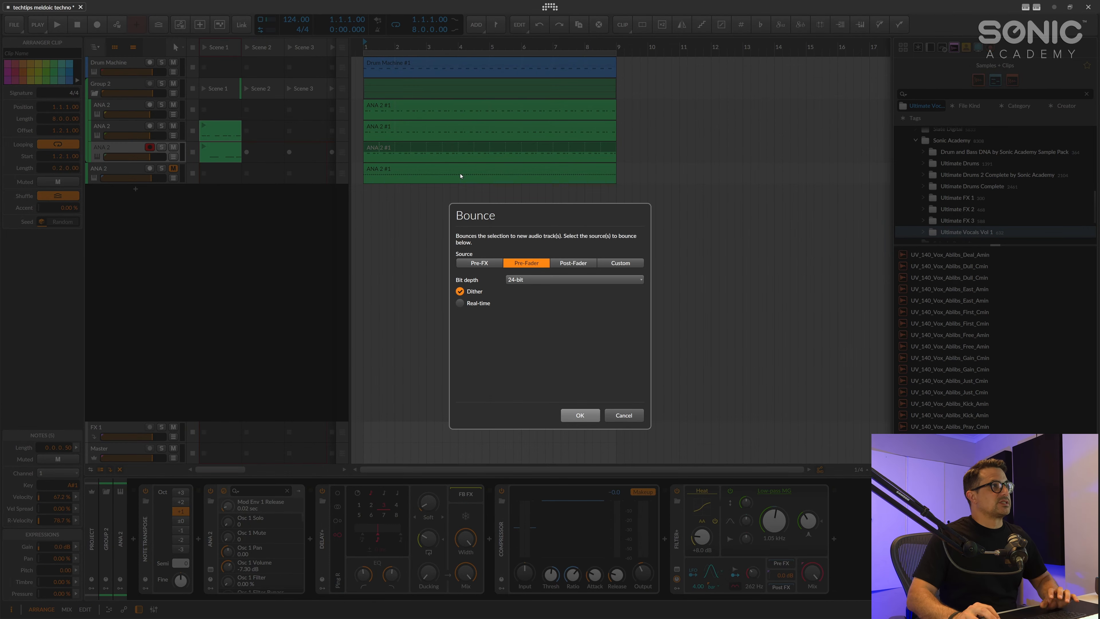
click(574, 415)
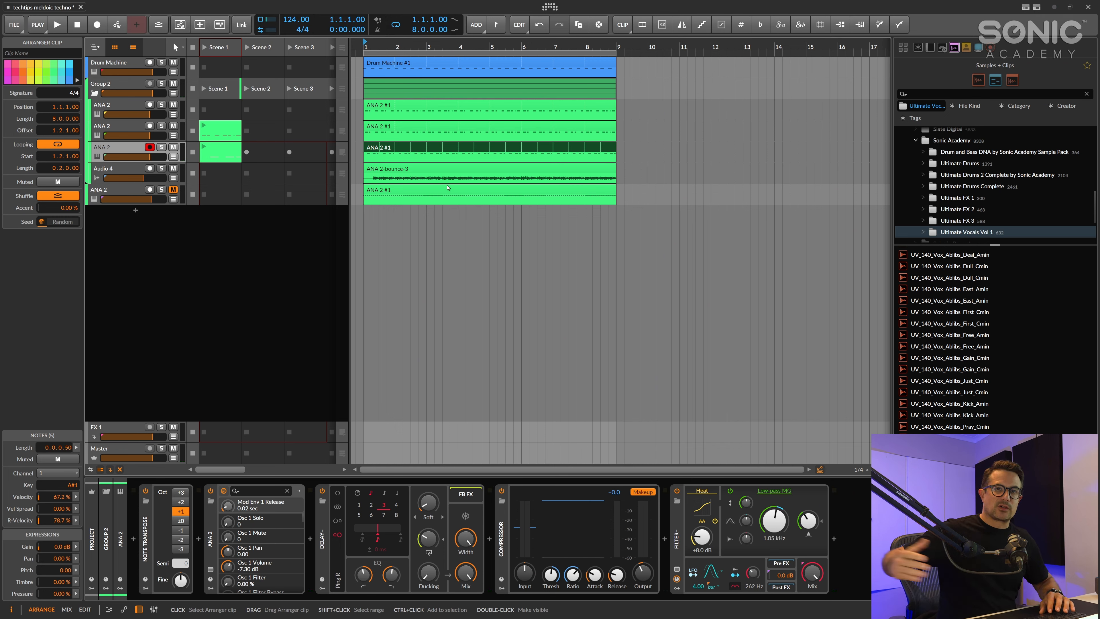
- Bounce the second ANA 2 track's arranger clip to a new audio track, Pre-Fader at 24-bit with dither
click(400, 127)
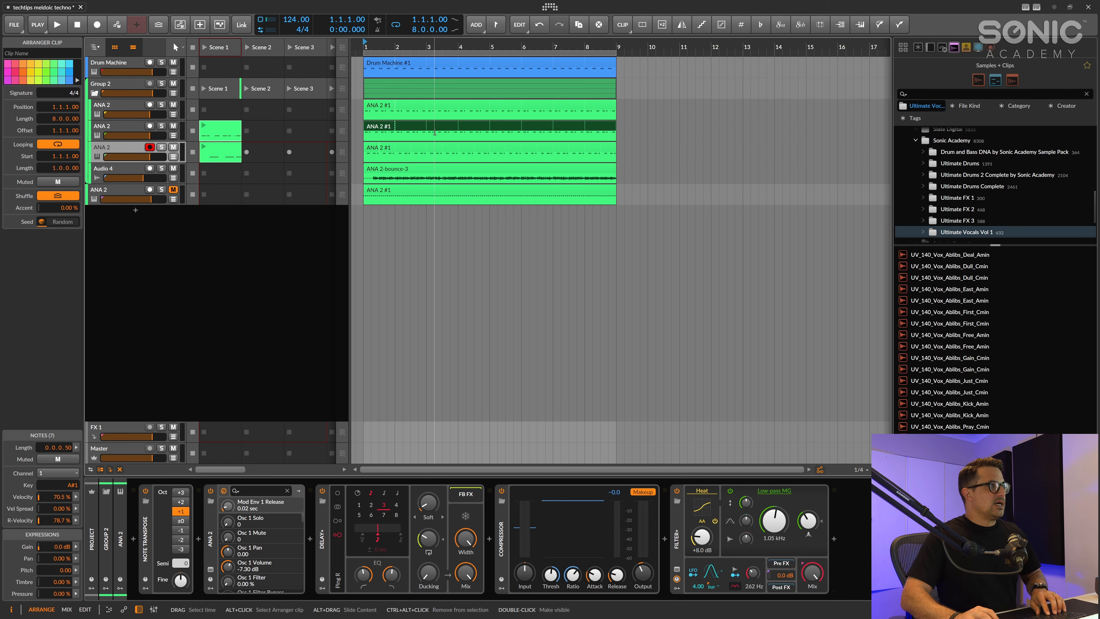
key(ctrl+b)
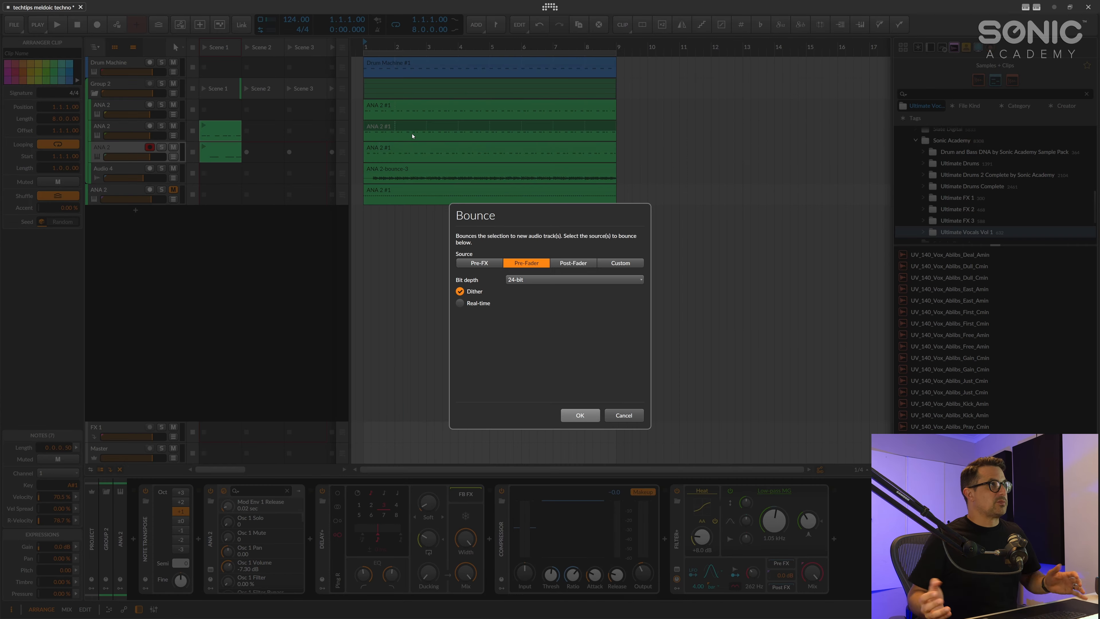
click(580, 415)
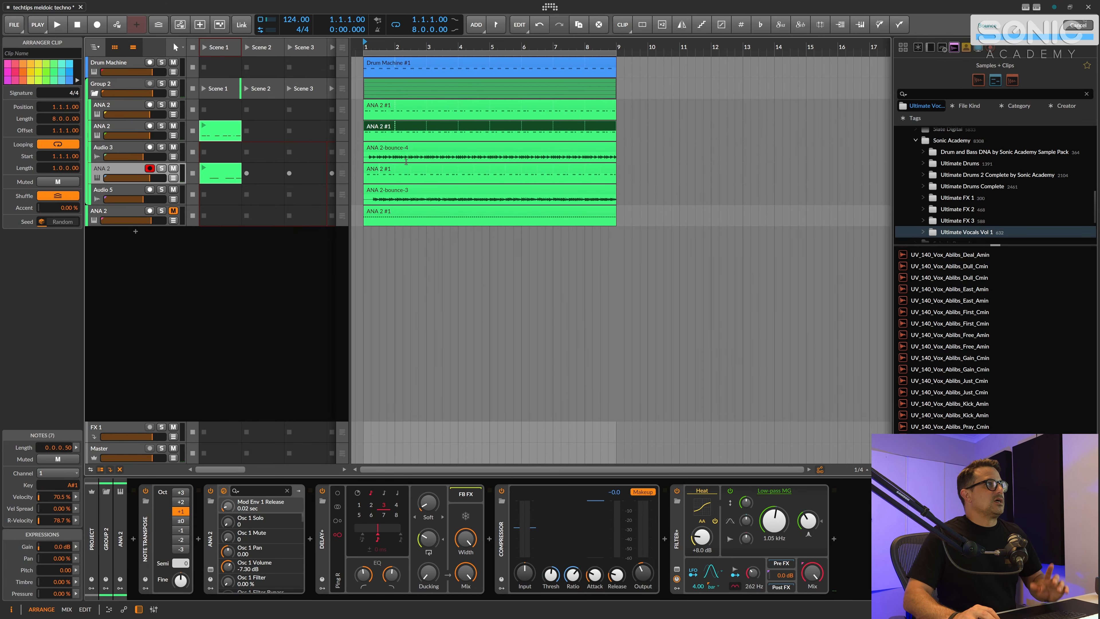
- Delete the first four bars, from bar 1 to bar 5, of both bounced audio clips
click(487, 161)
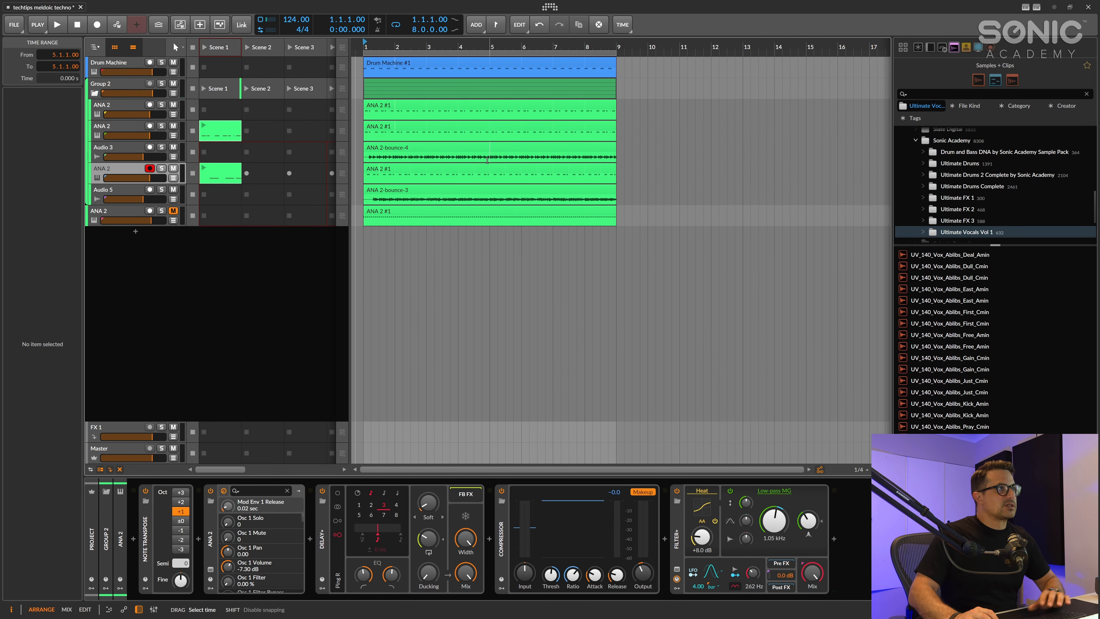
key(Delete)
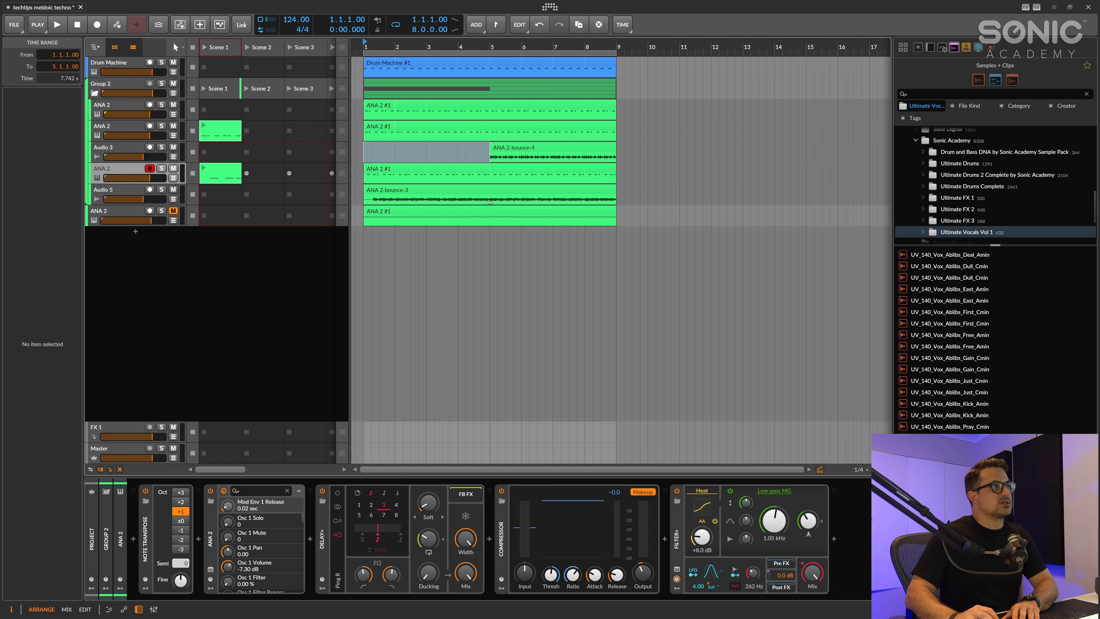
click(497, 243)
drag(490, 198, 357, 198)
key(Delete)
- Move the remaining halves of both bounced clips together so they start at bar 1
click(522, 190)
ctrl+click(529, 148)
drag(532, 147, 406, 148)
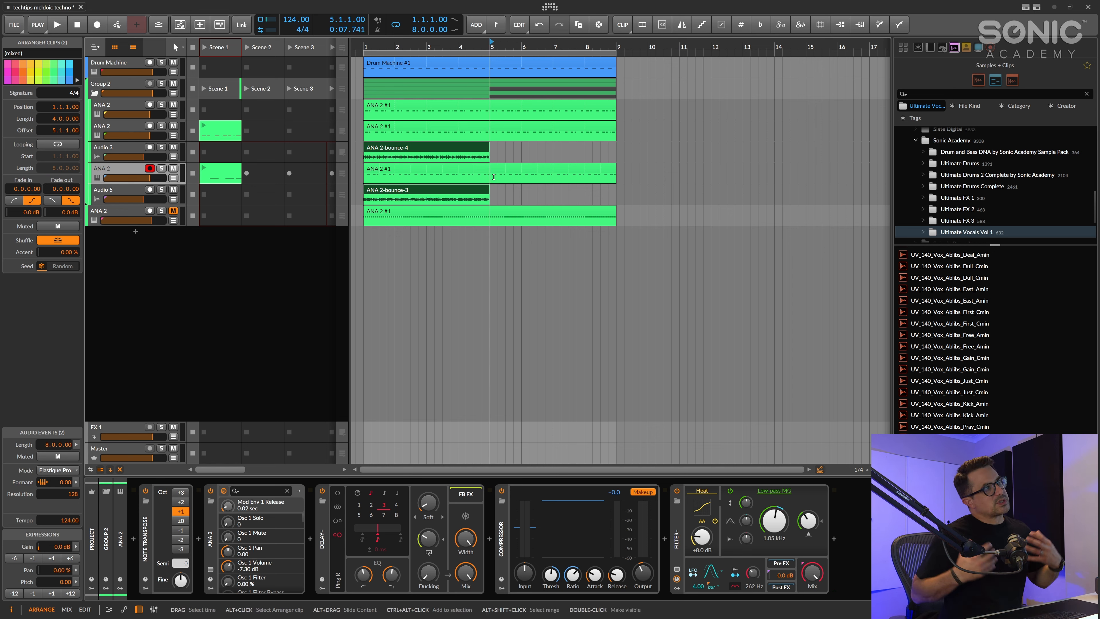
click(507, 171)
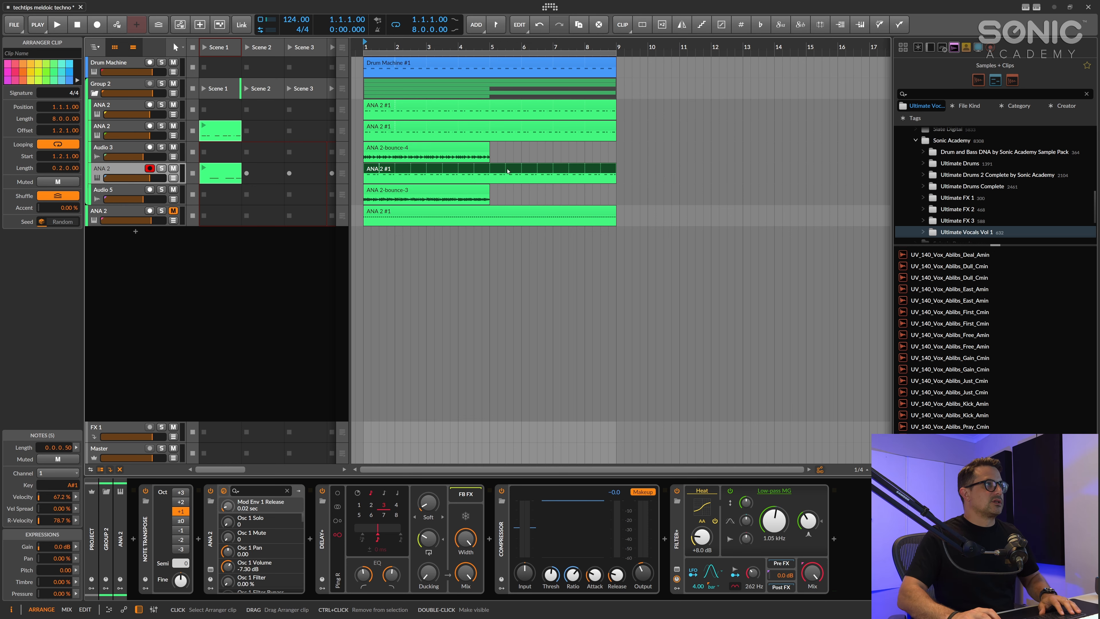
click(495, 126)
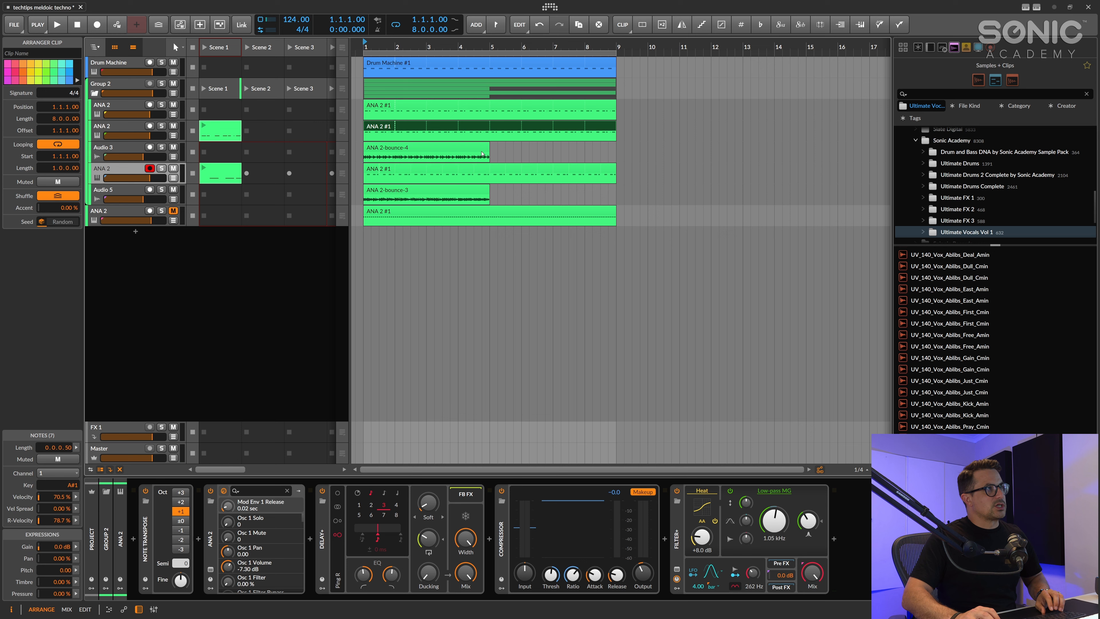
ctrl+click(461, 170)
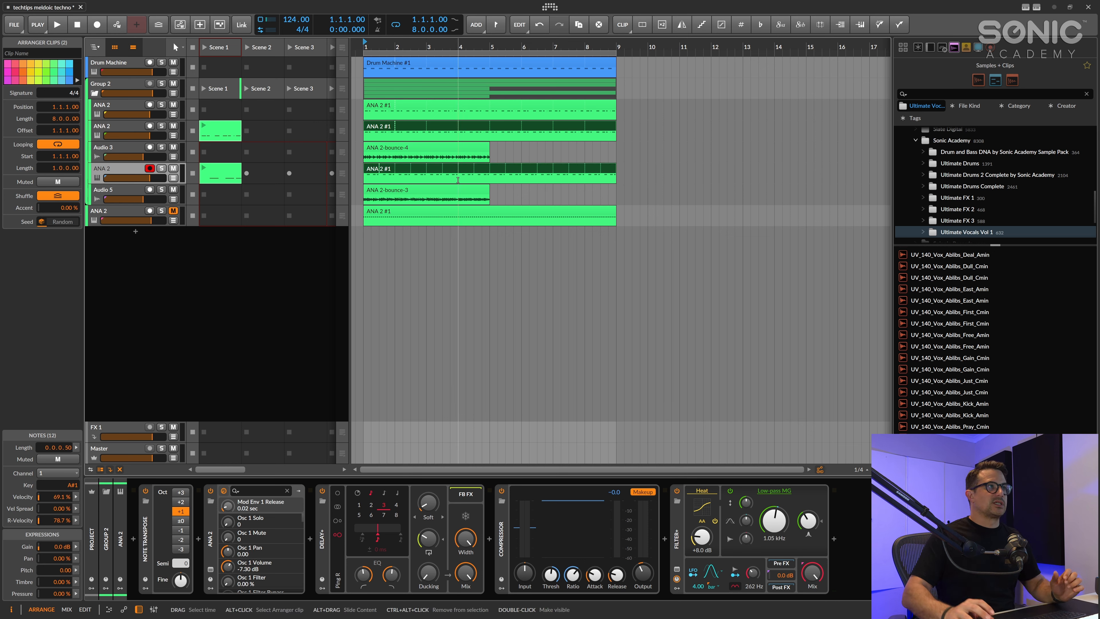
click(386, 196)
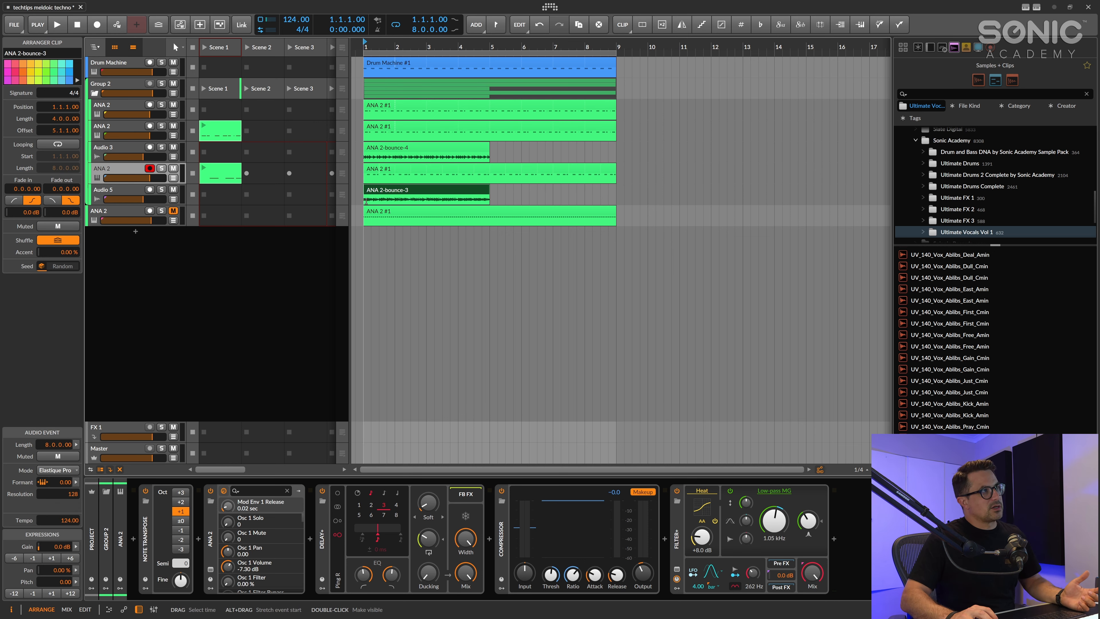
drag(366, 200, 360, 200)
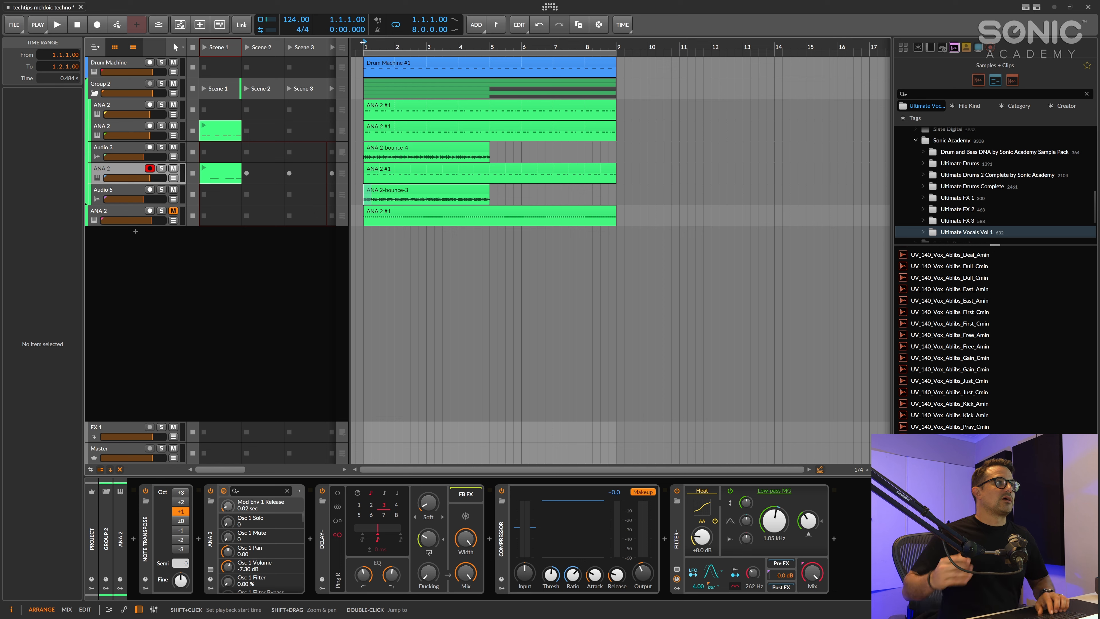
- Duplicate both four-bar bounced clips so the copies fill bars 5 to 9 on their audio tracks
click(458, 150)
key(ctrl+d)
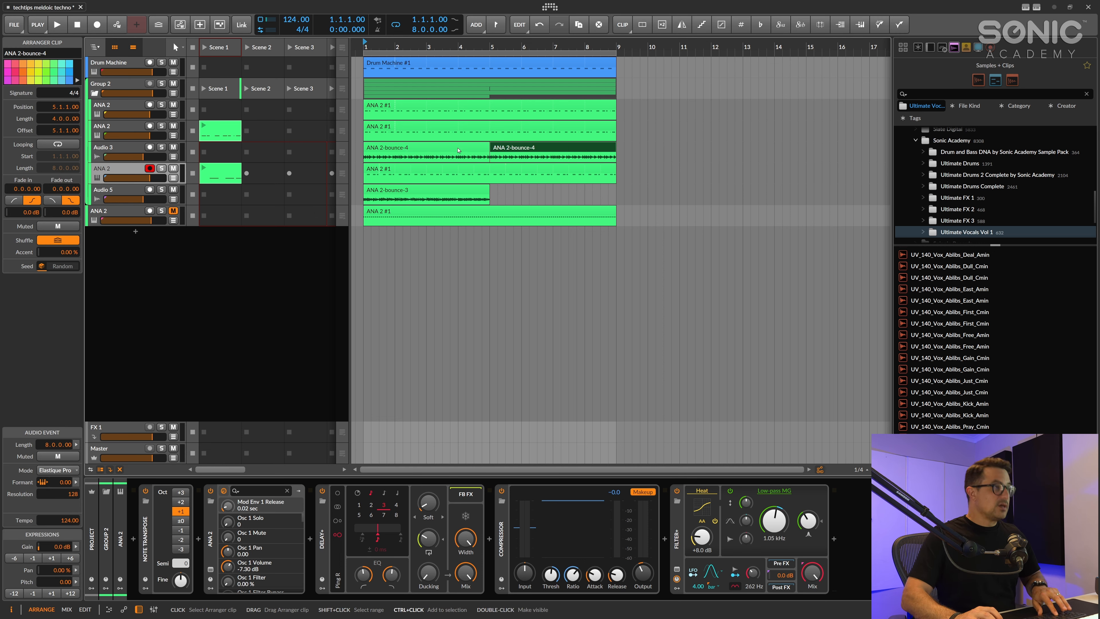
click(463, 194)
key(ctrl+d)
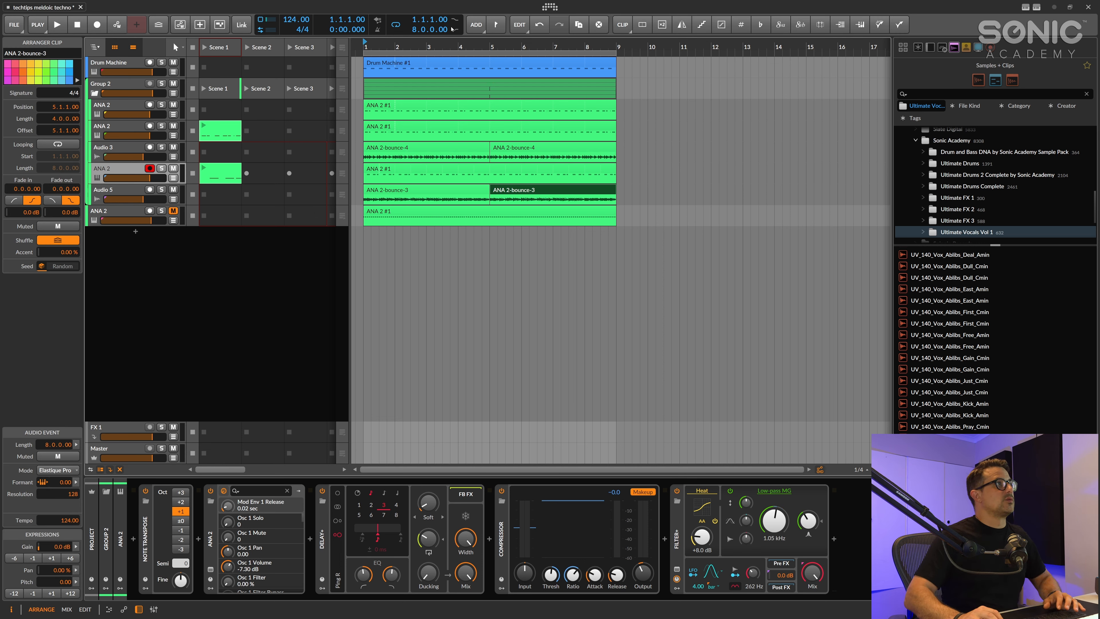
- Play the arrangement and mute the second and third ANA 2 instrument tracks to hear their bounced audio instead
key(space)
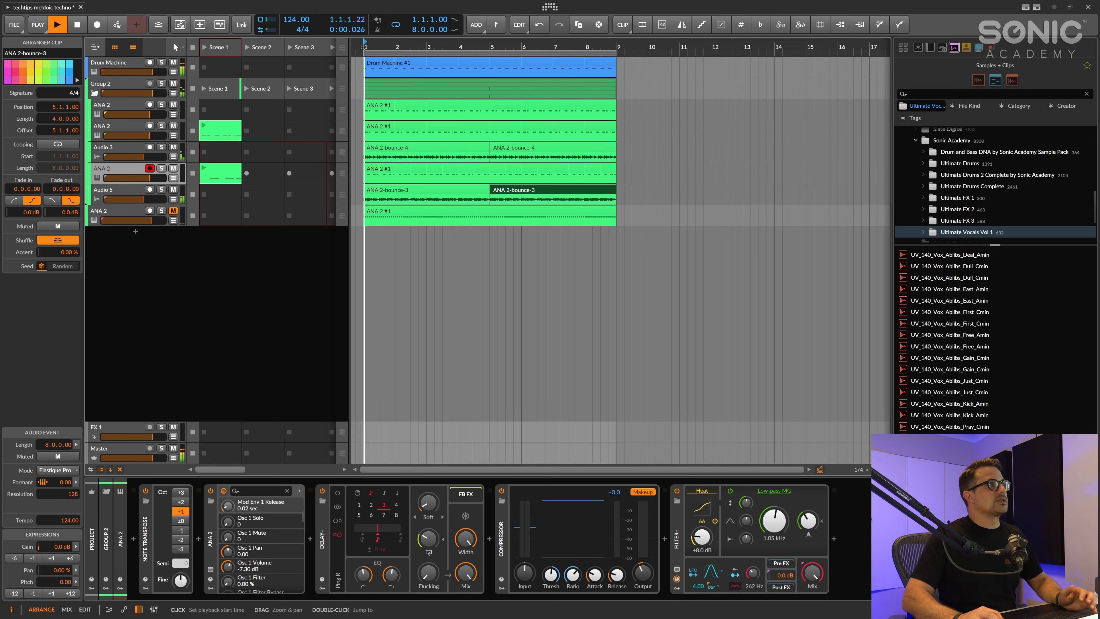
click(694, 201)
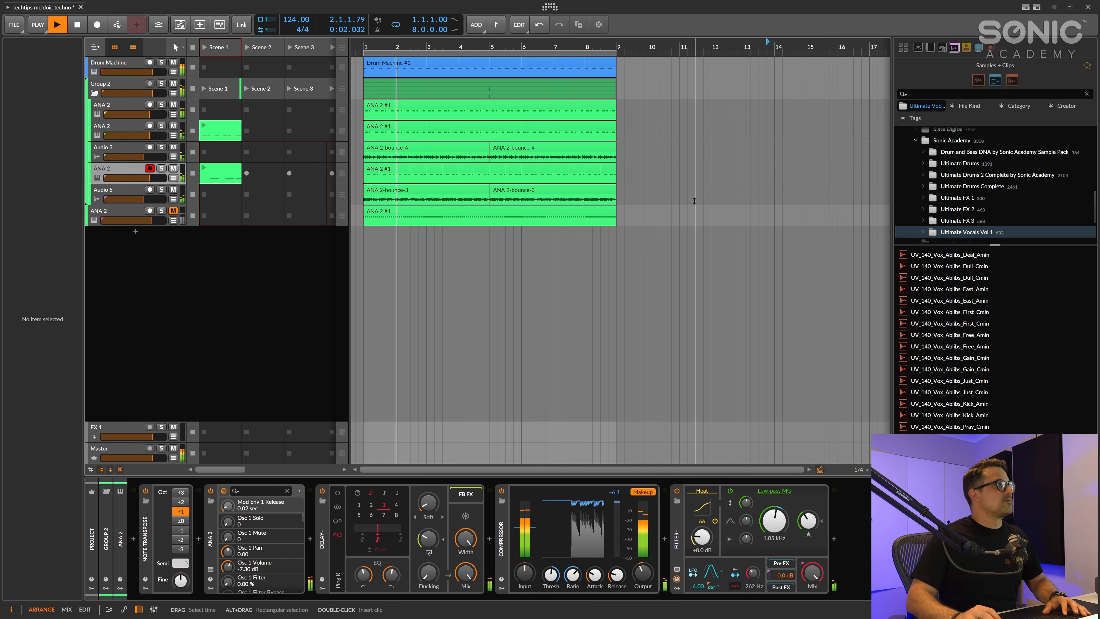
click(173, 169)
click(173, 126)
click(566, 273)
click(566, 274)
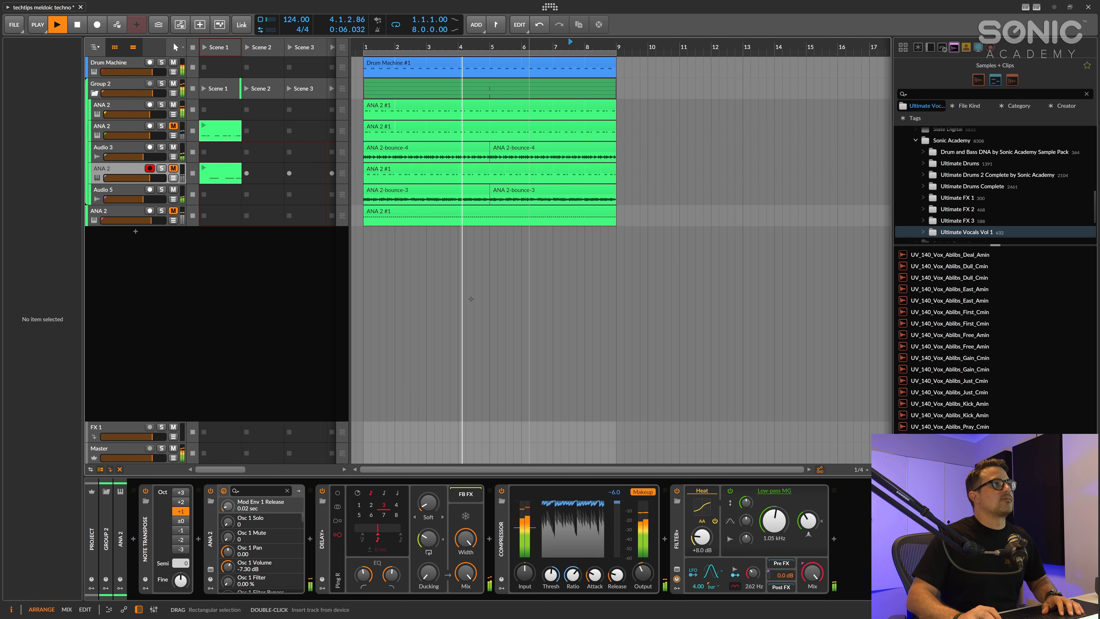
key(space)
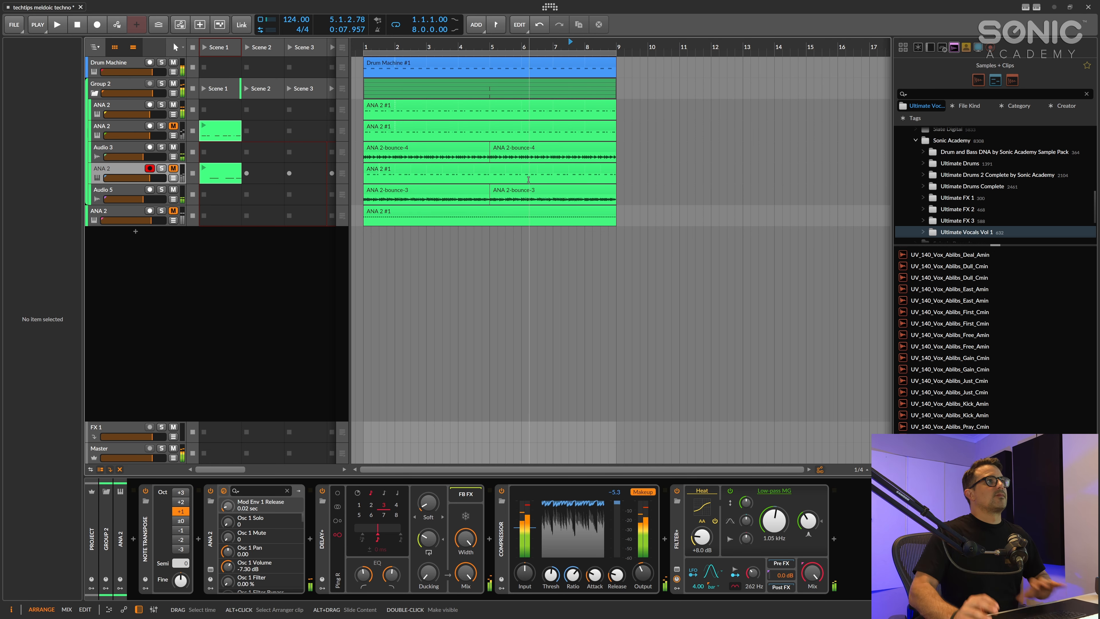